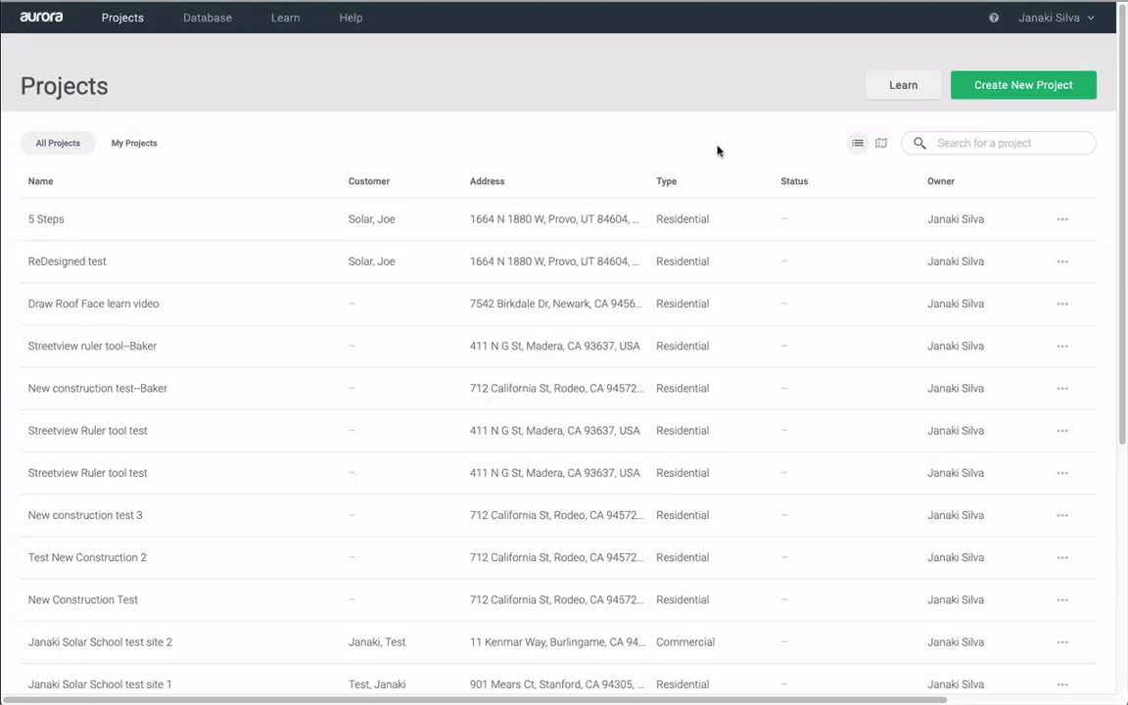
- Start a new project and enter the site address from the suggested match
click(1000, 90)
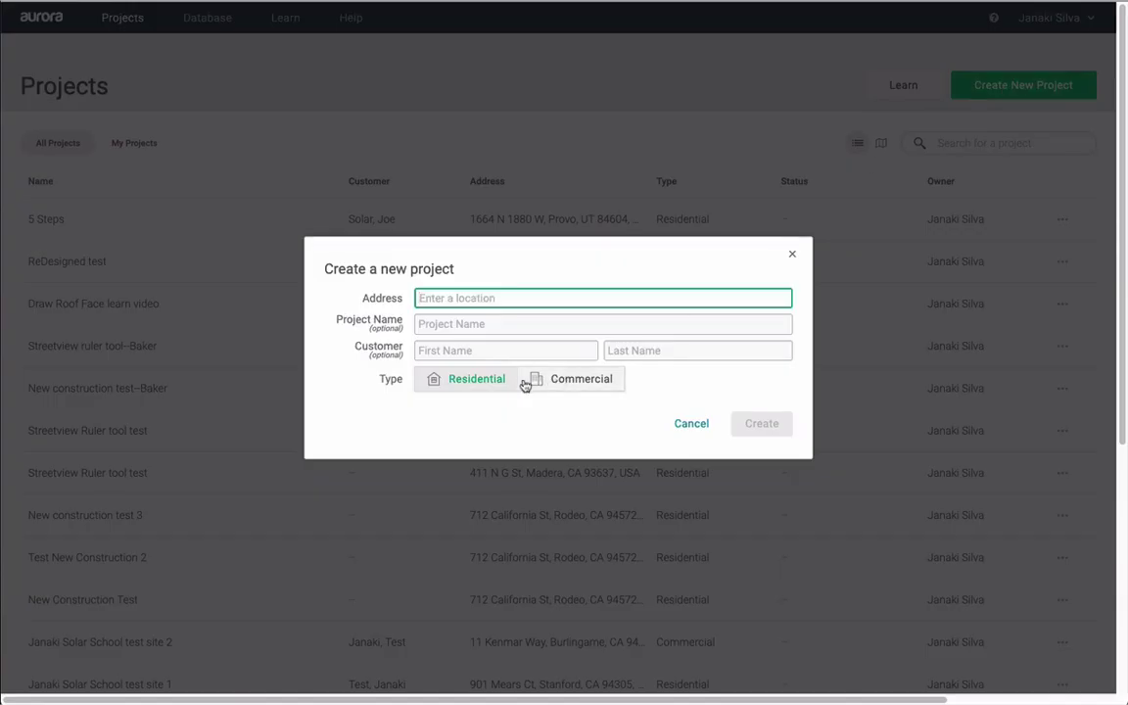
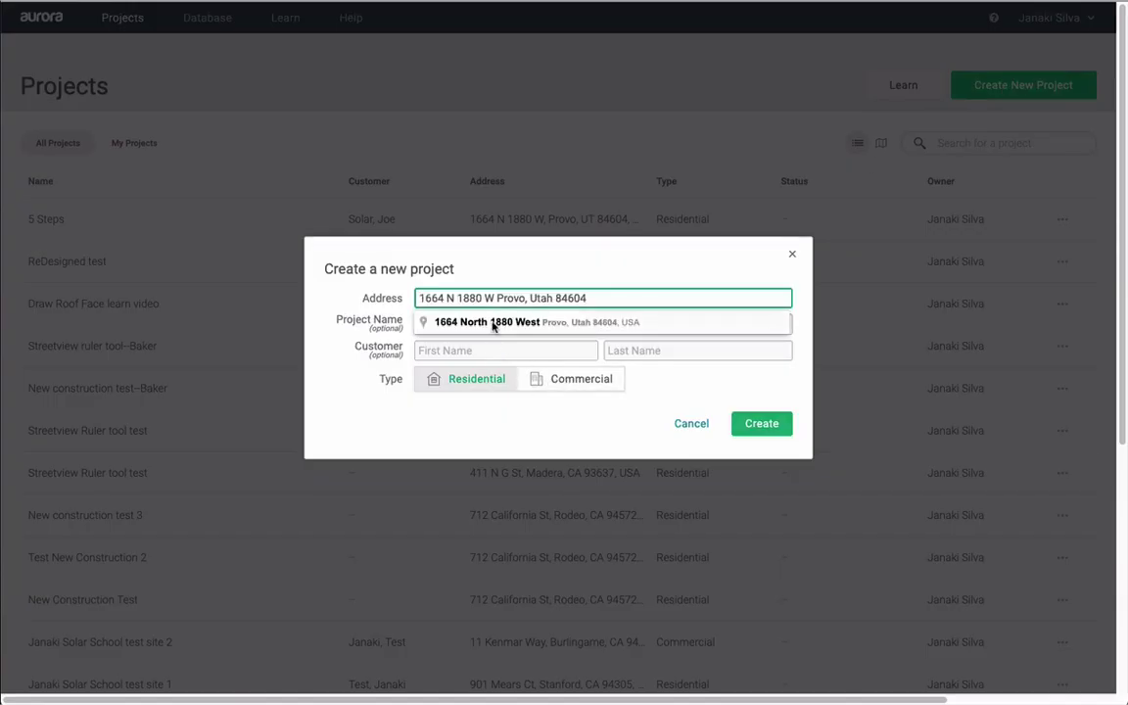
click(510, 320)
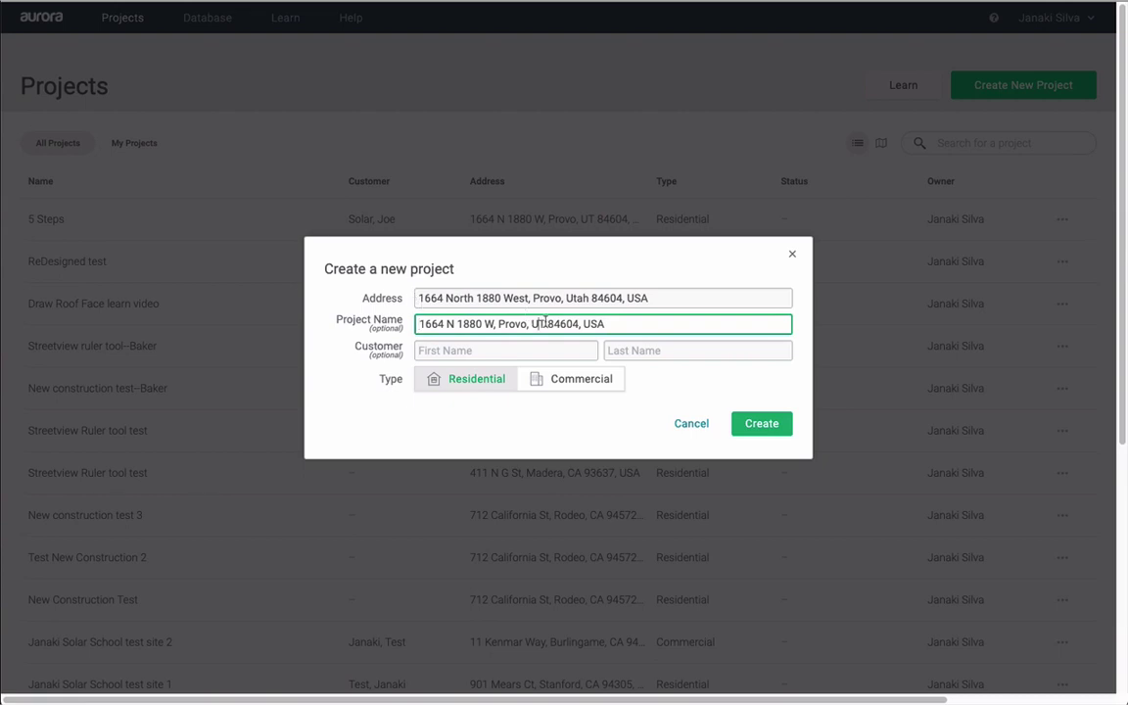
- Rename the project to '5 Steps' and enter the customer's first and last name
drag(607, 323, 386, 311)
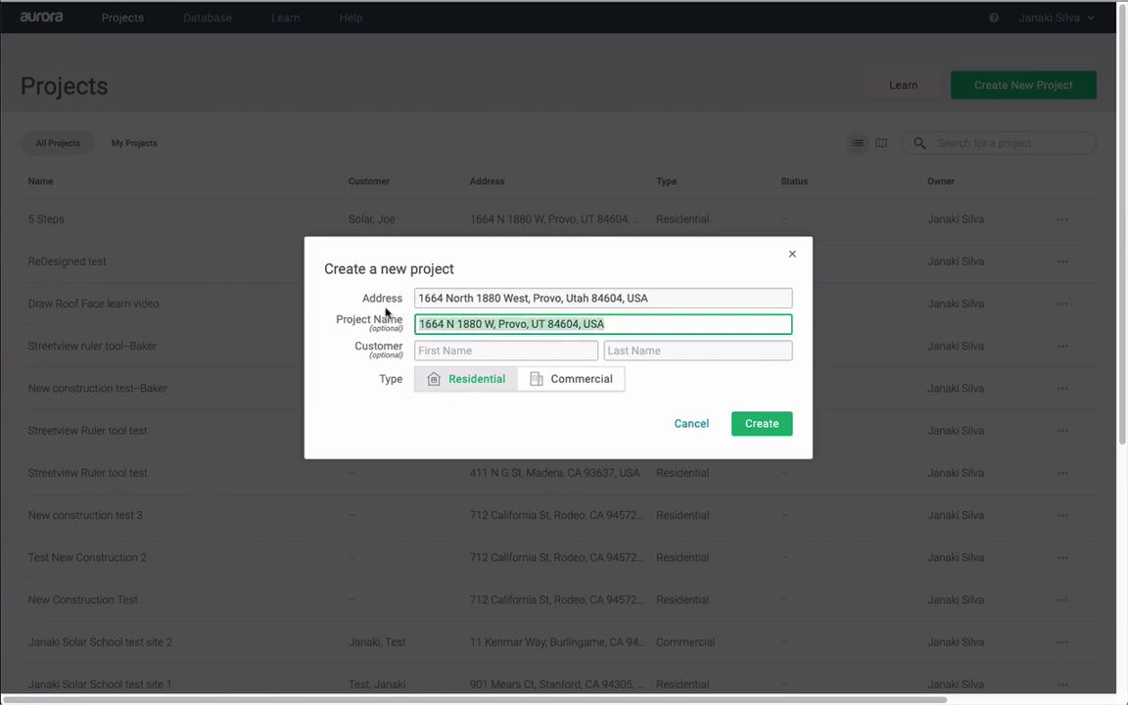
text(5 Steps)
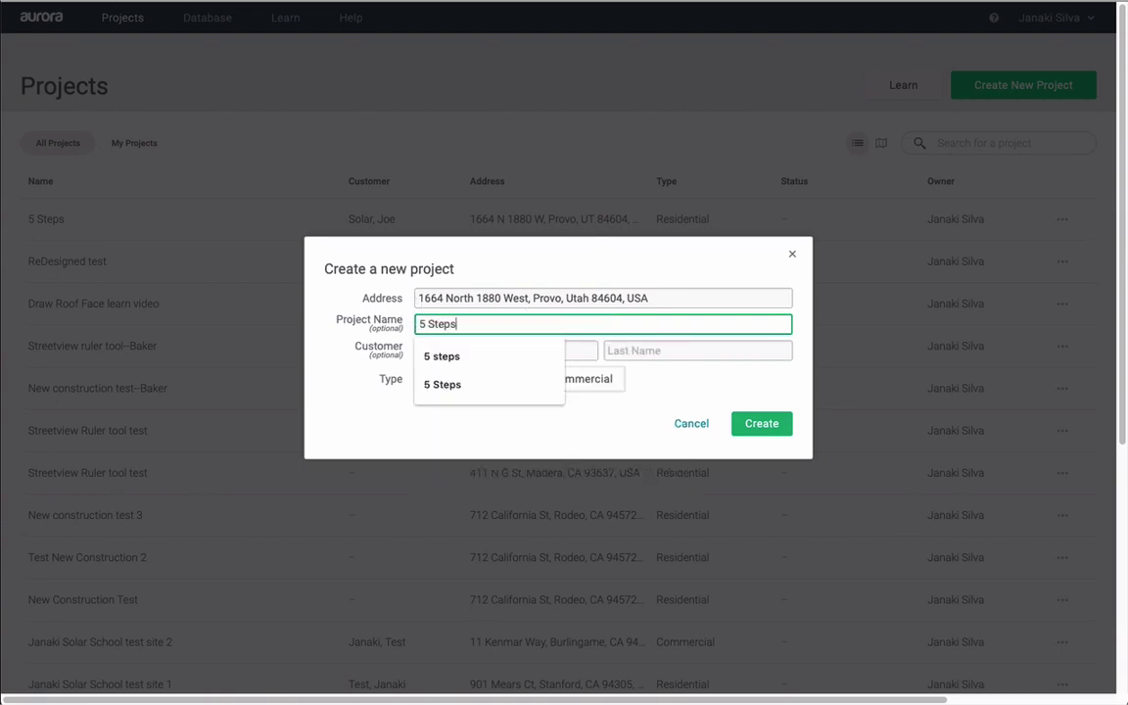
key(Tab)
text(Joe)
key(Tab)
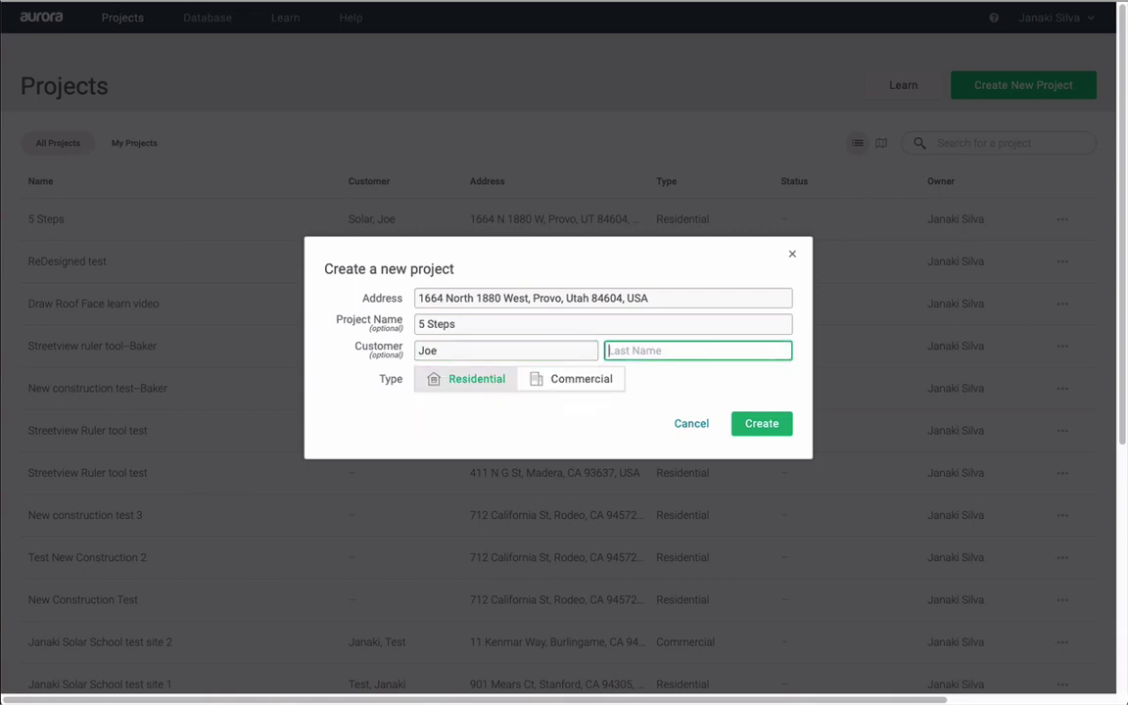
text(Solar)
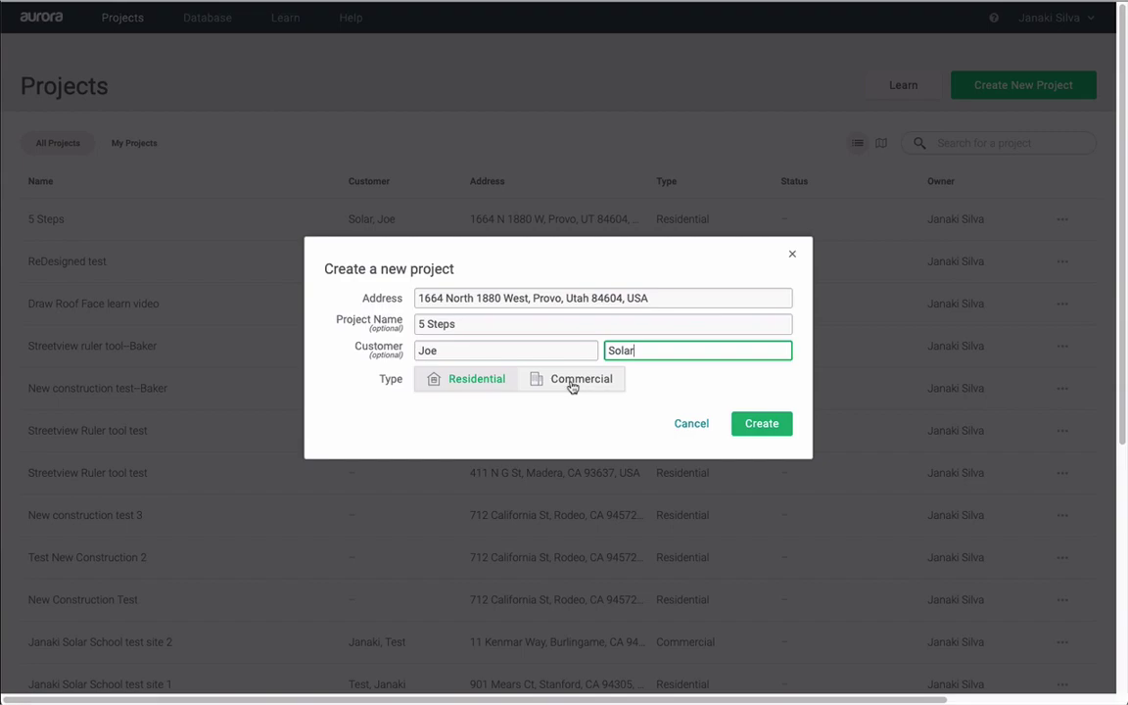
- Create the 5 Steps project and go to its Consumption section
click(757, 429)
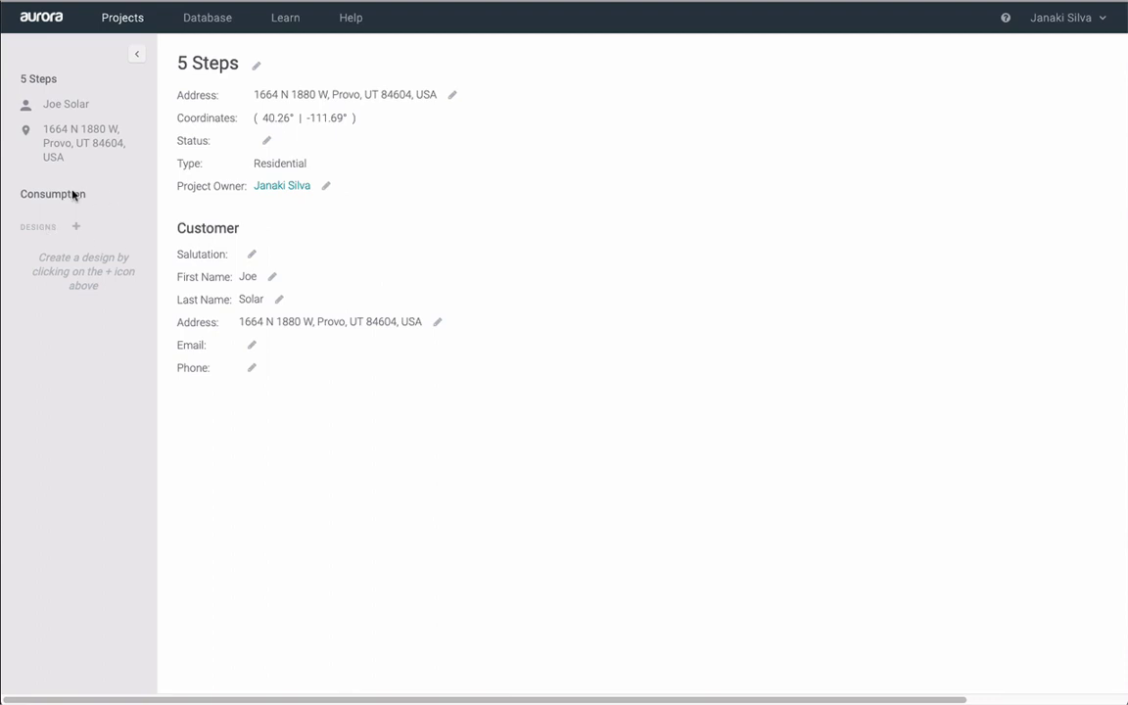
click(70, 199)
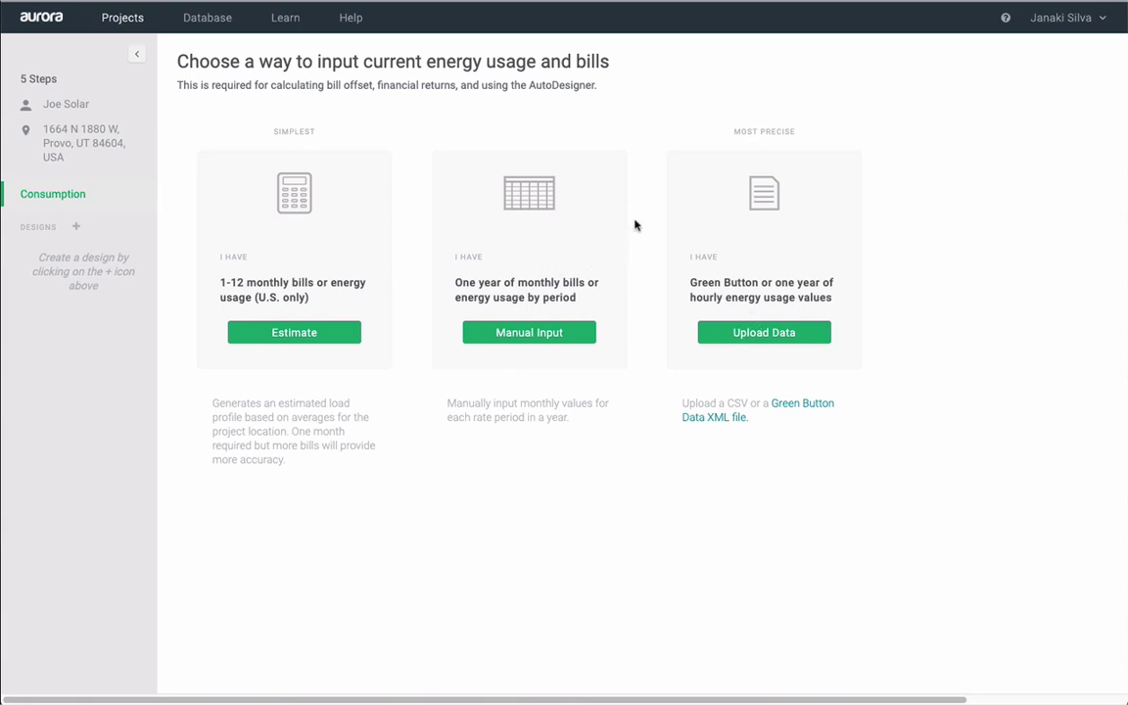
- Estimate usage with Aurora Sample Utility and its Sample Residential Utility Rate
click(315, 333)
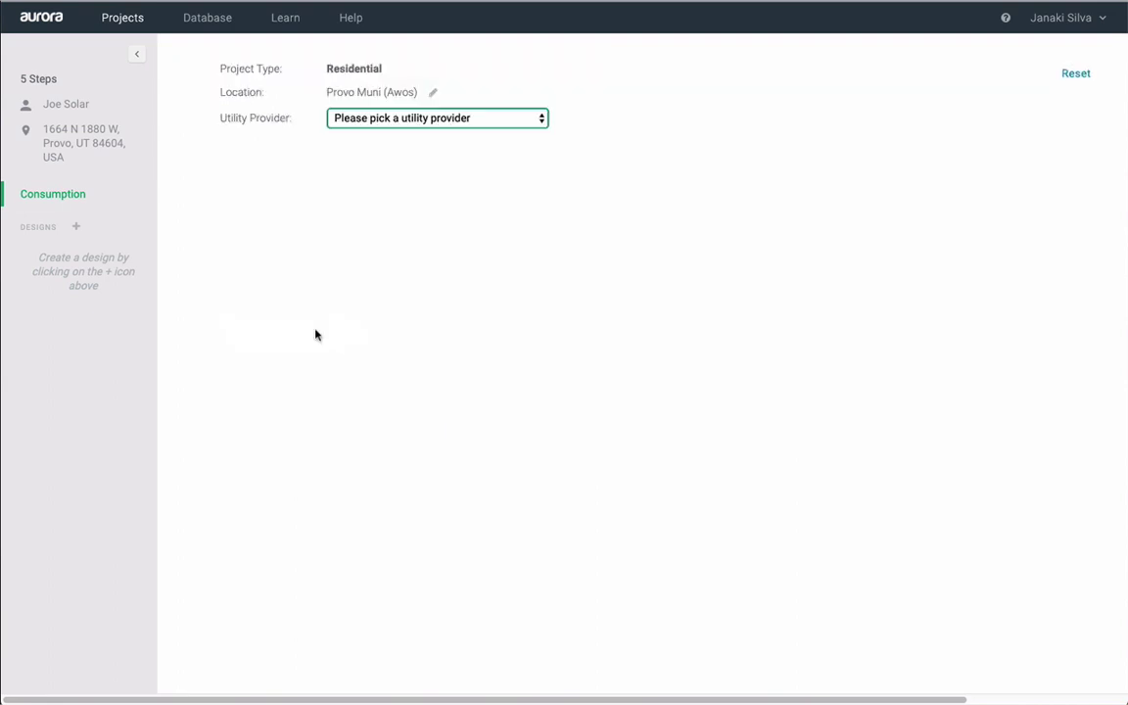
click(433, 119)
click(401, 209)
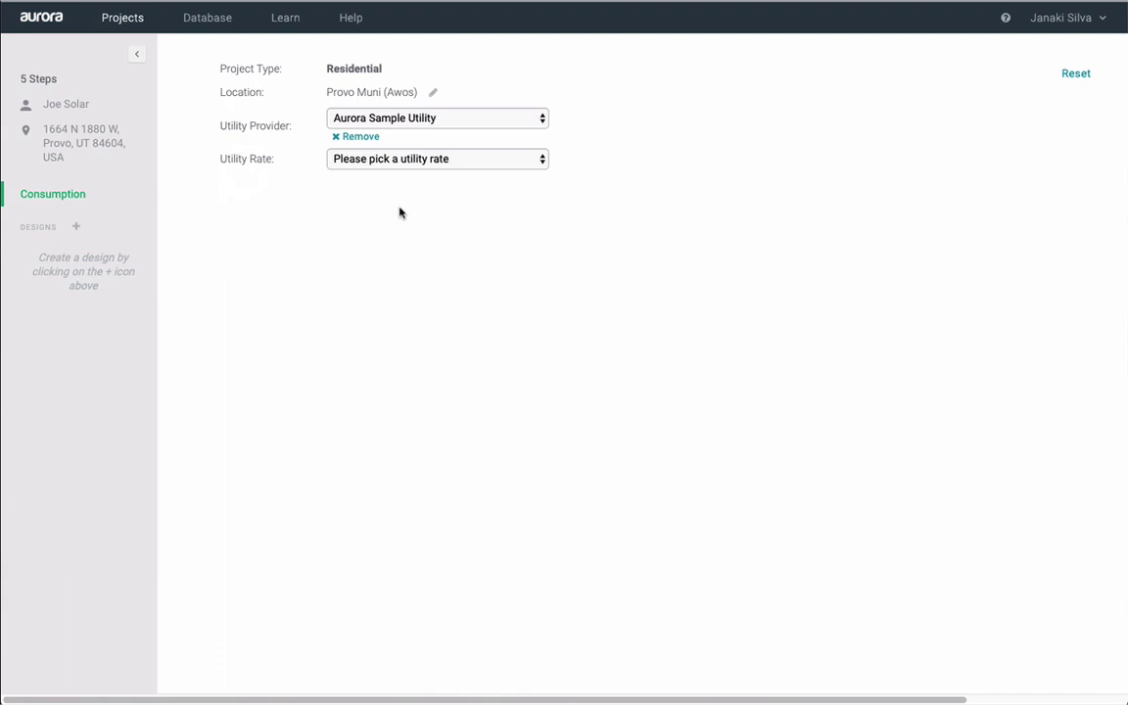
click(409, 162)
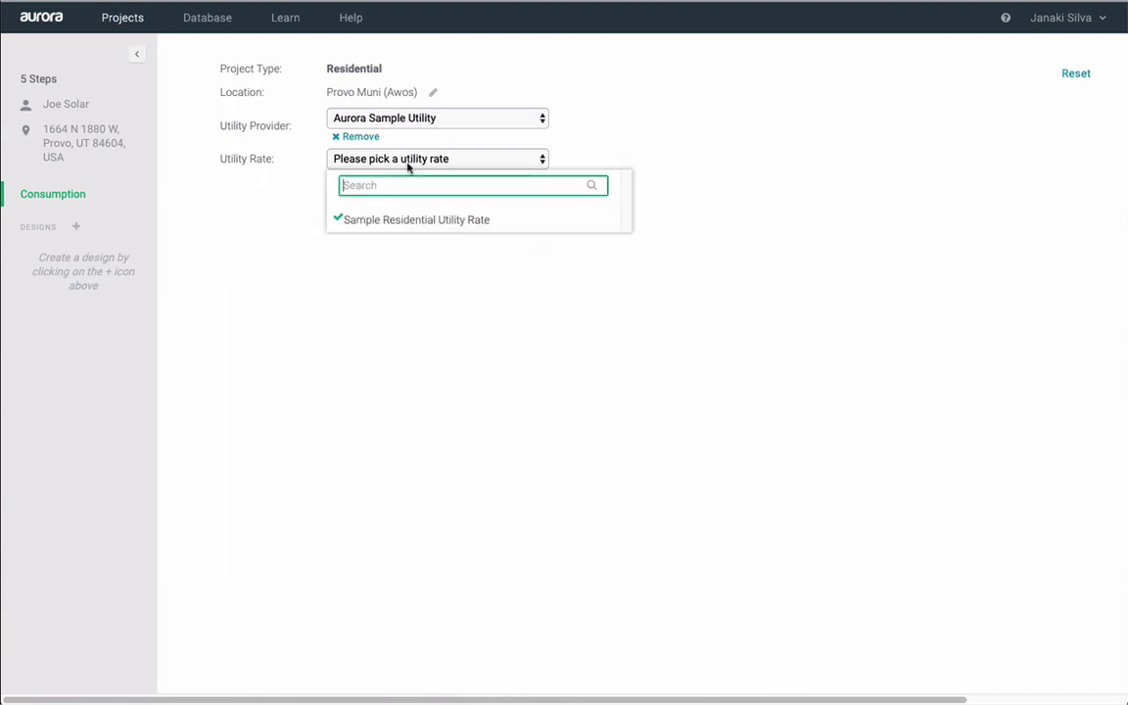
click(396, 221)
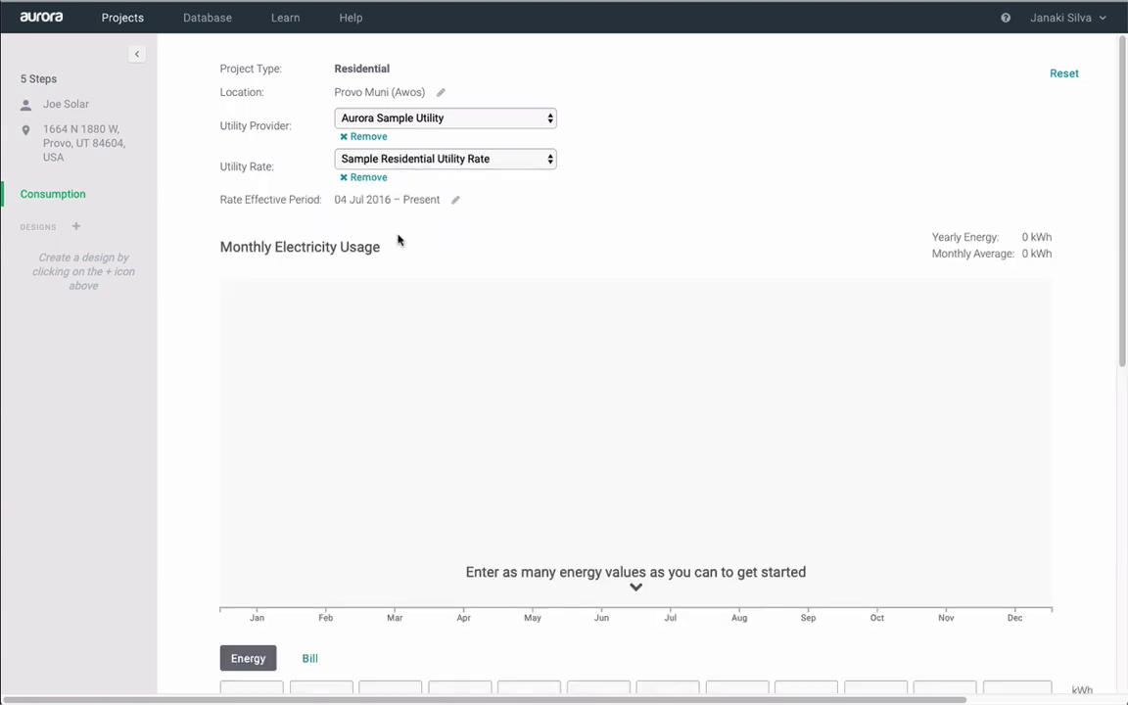
- Enter 800 kWh as January's energy usage
scroll(220, 631, down, 1)
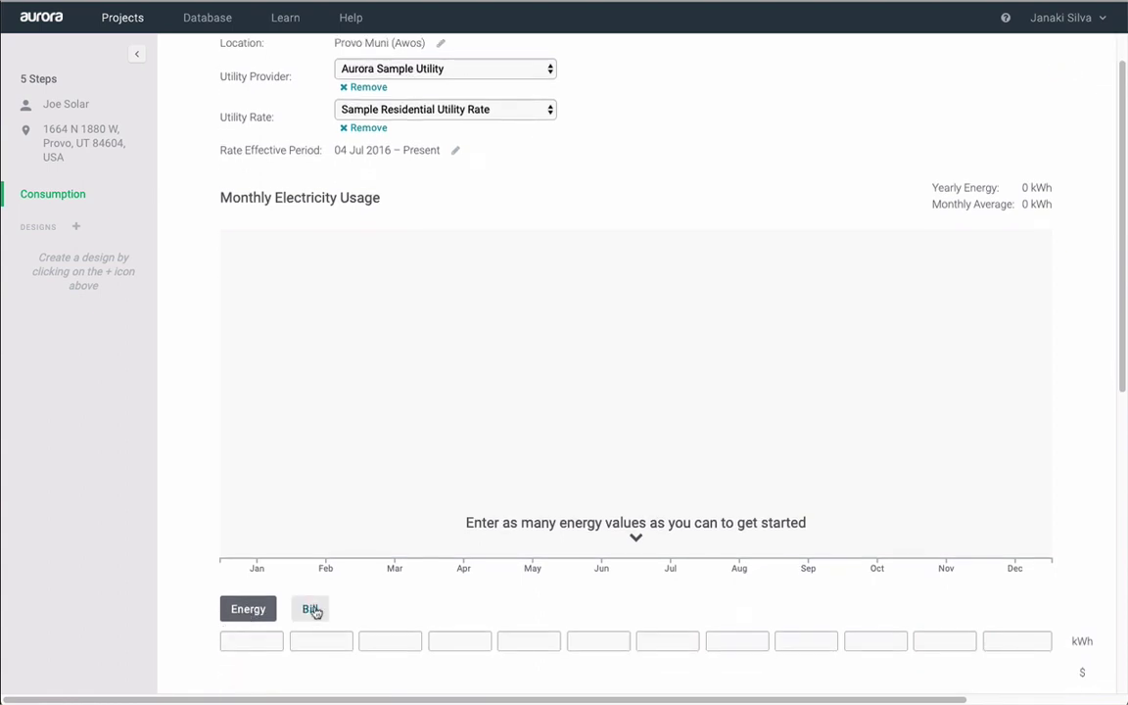
click(240, 642)
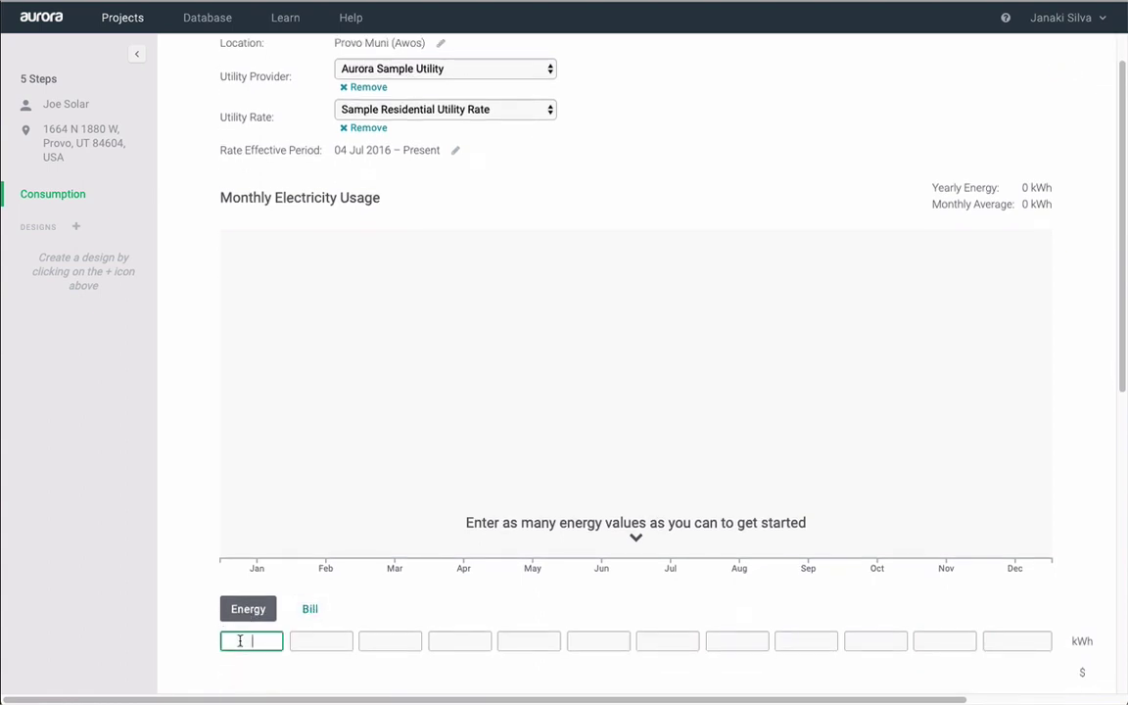
text(800)
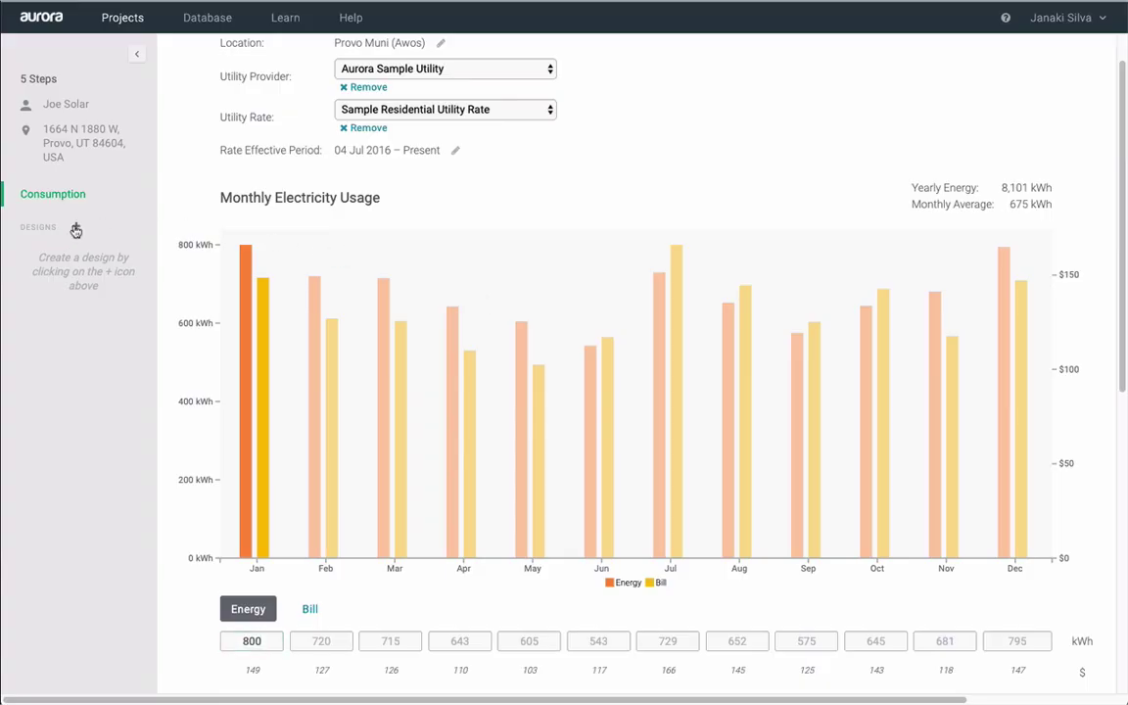
- Create a new design for the project named Test
click(75, 228)
text(Test)
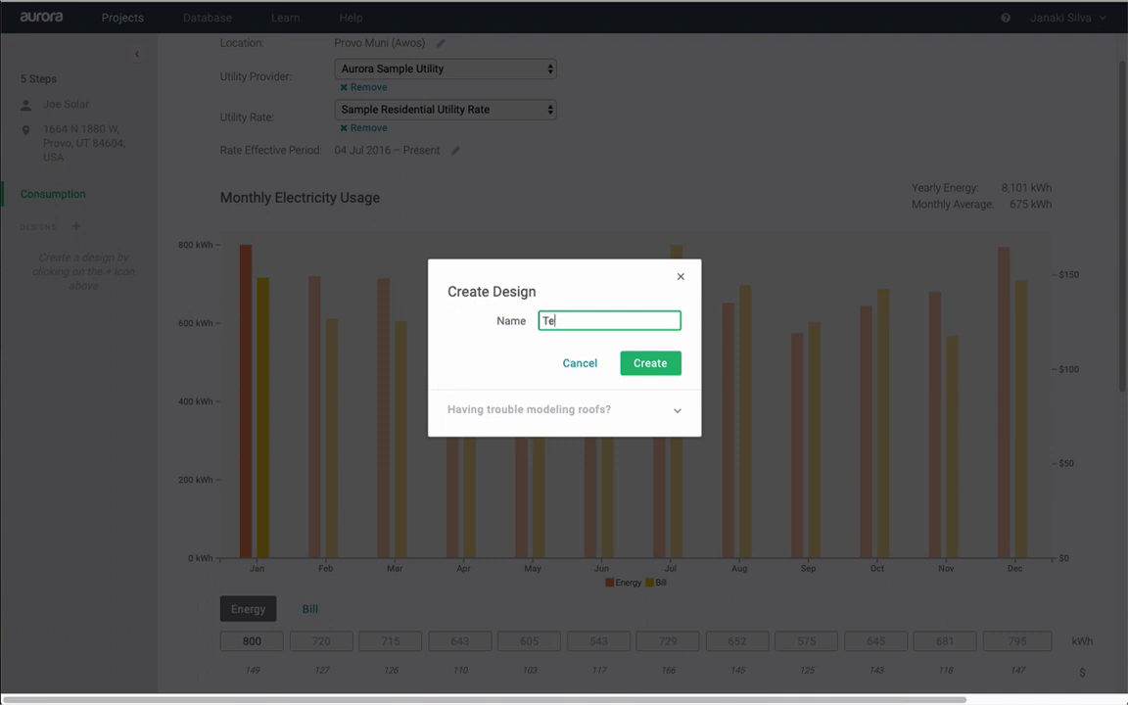
click(669, 364)
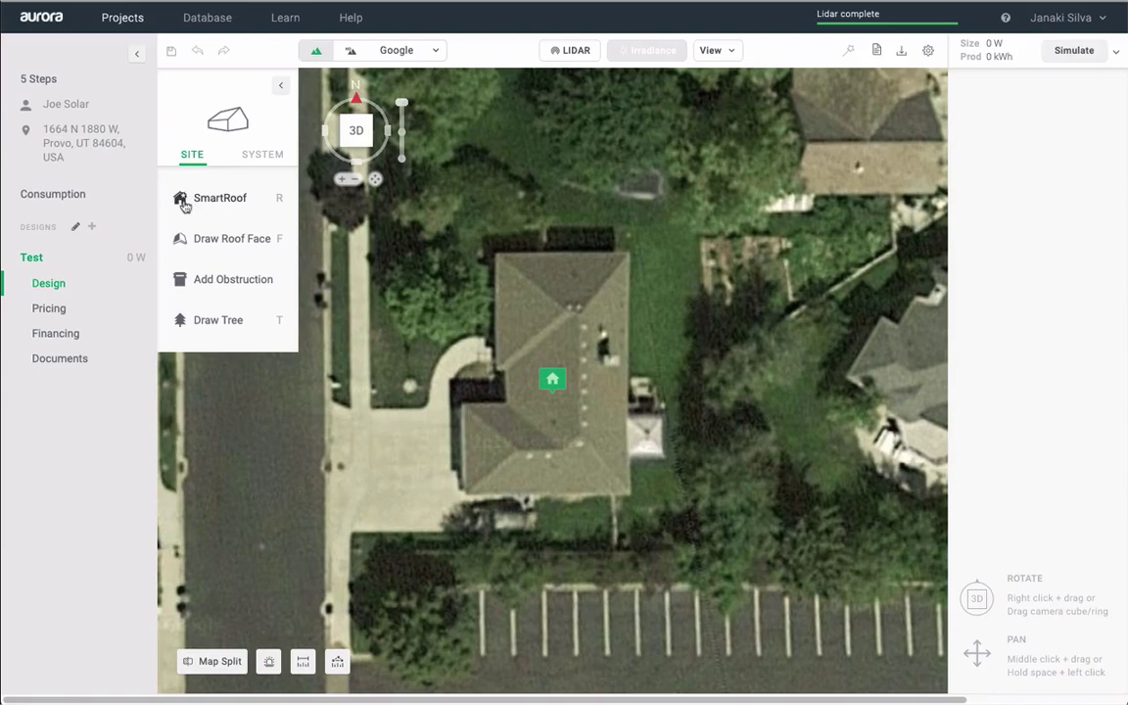
- Trace a pitched SmartRoof around the house's six-cornered outline and finish editing
click(183, 200)
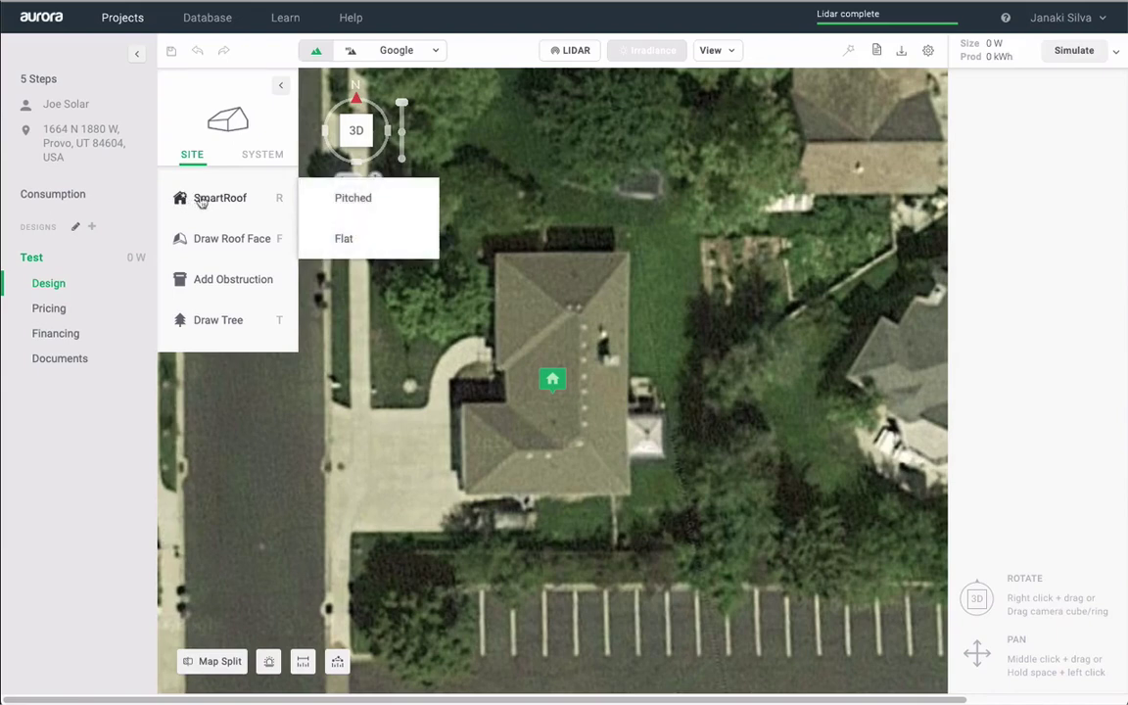
click(349, 199)
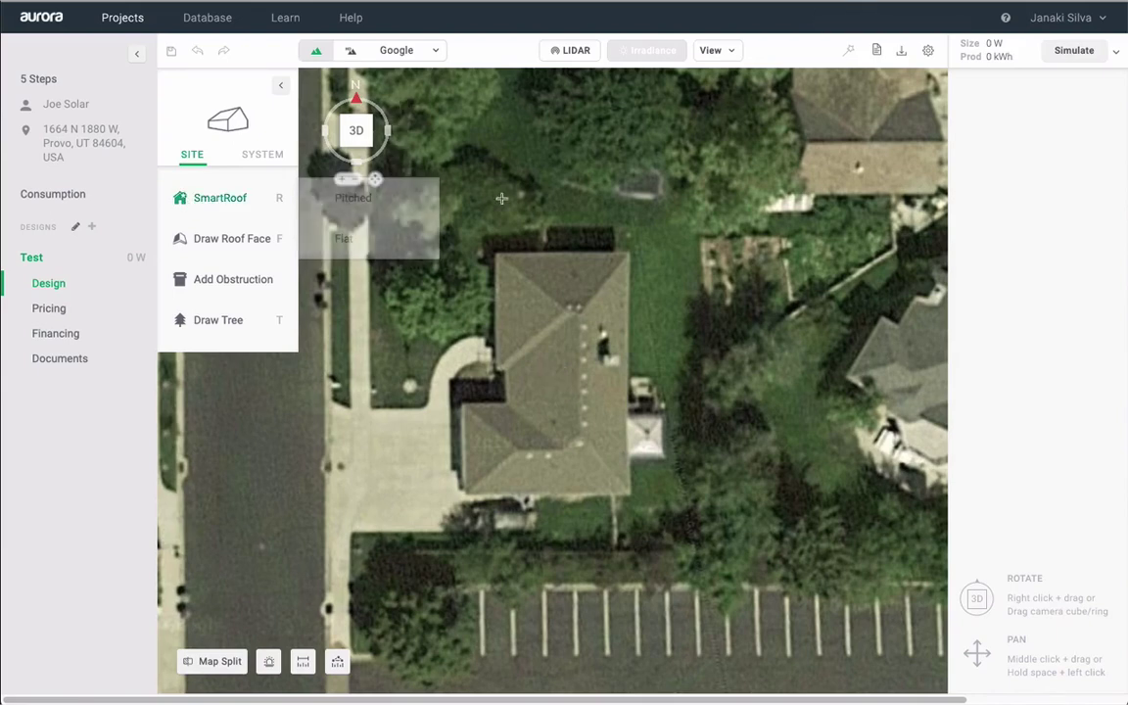
click(494, 252)
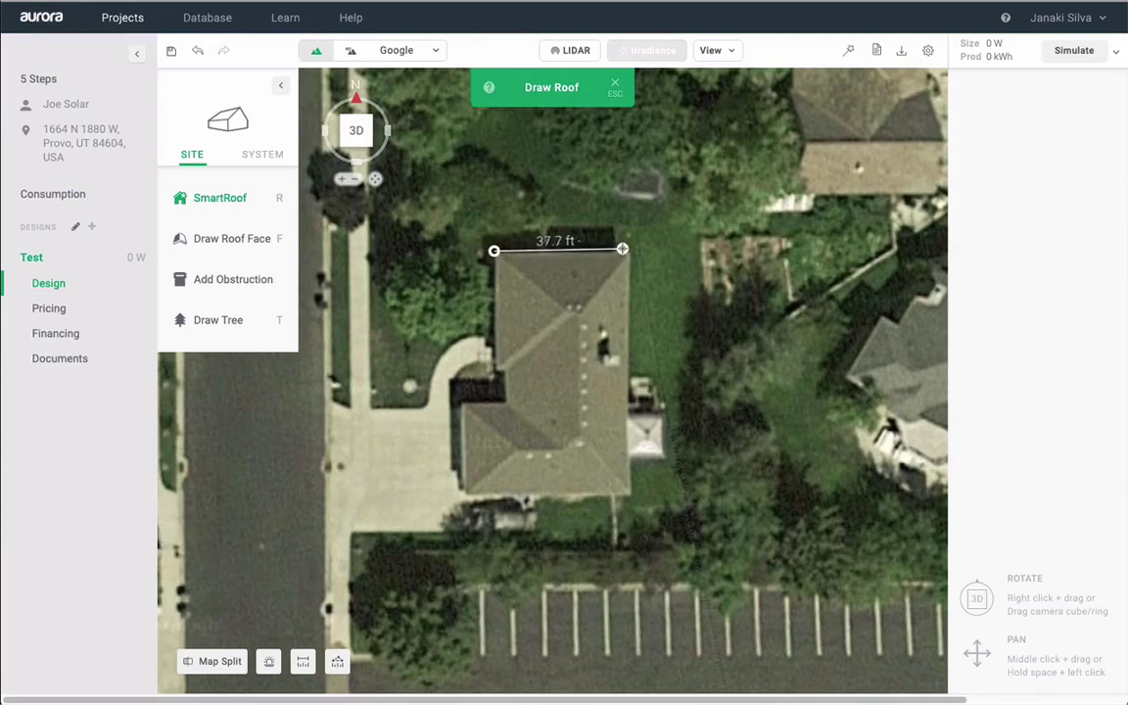
click(630, 250)
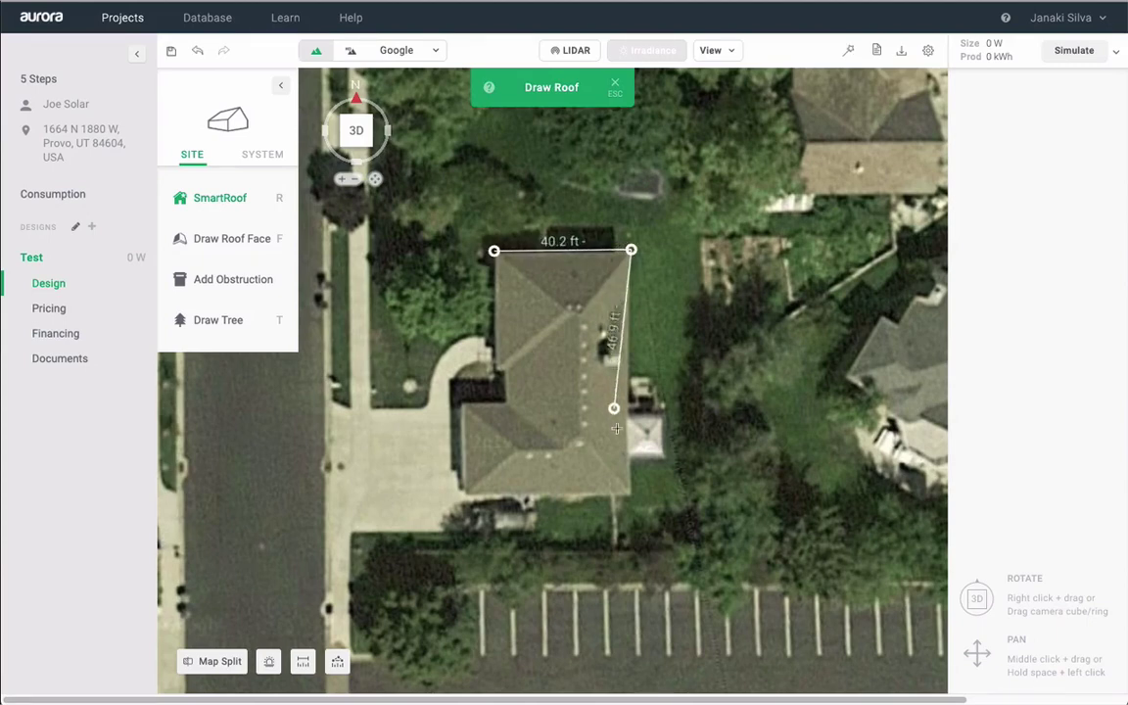
click(629, 495)
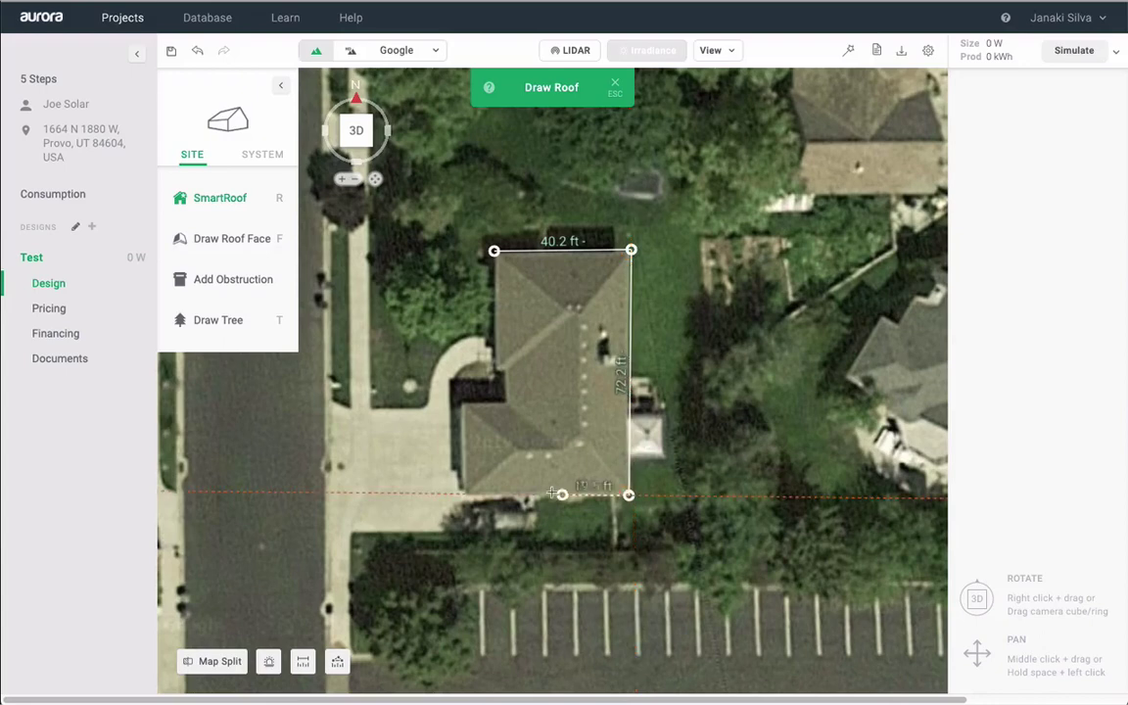
click(463, 494)
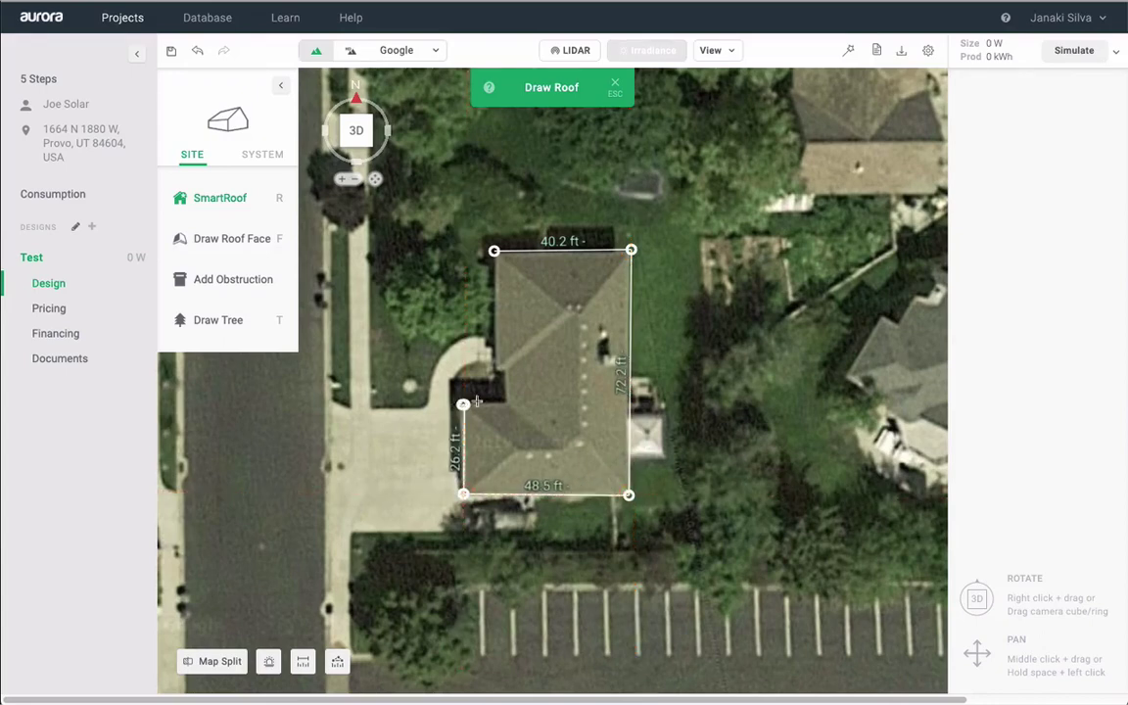
click(465, 404)
click(507, 403)
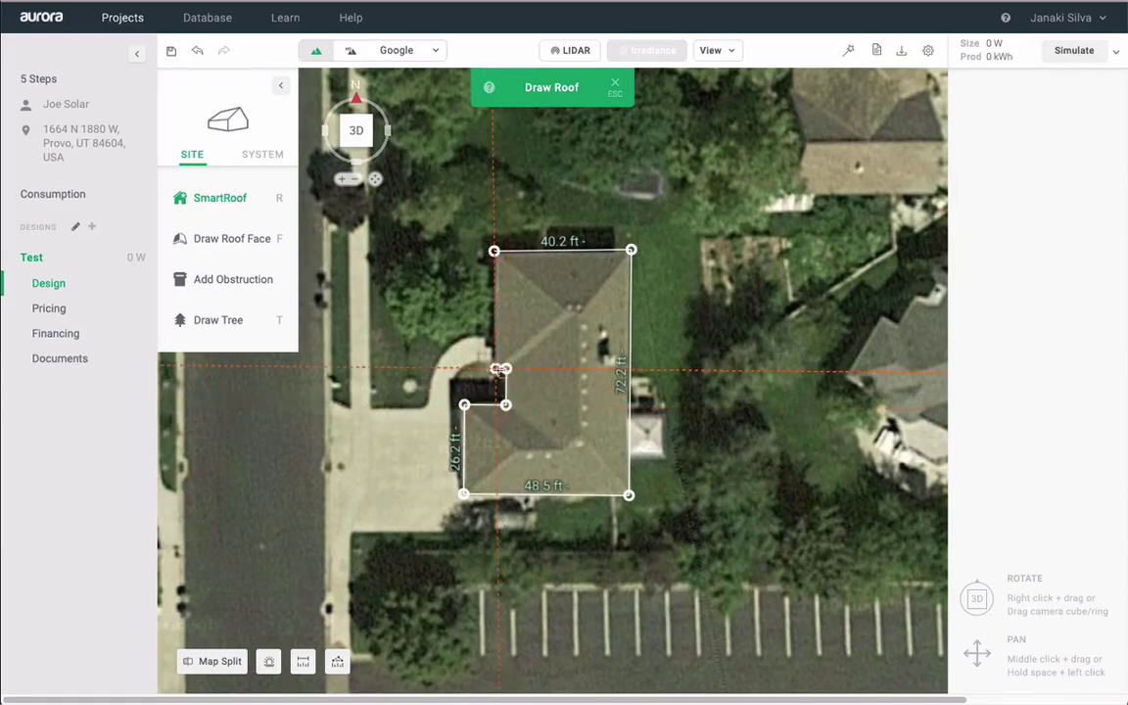
click(501, 368)
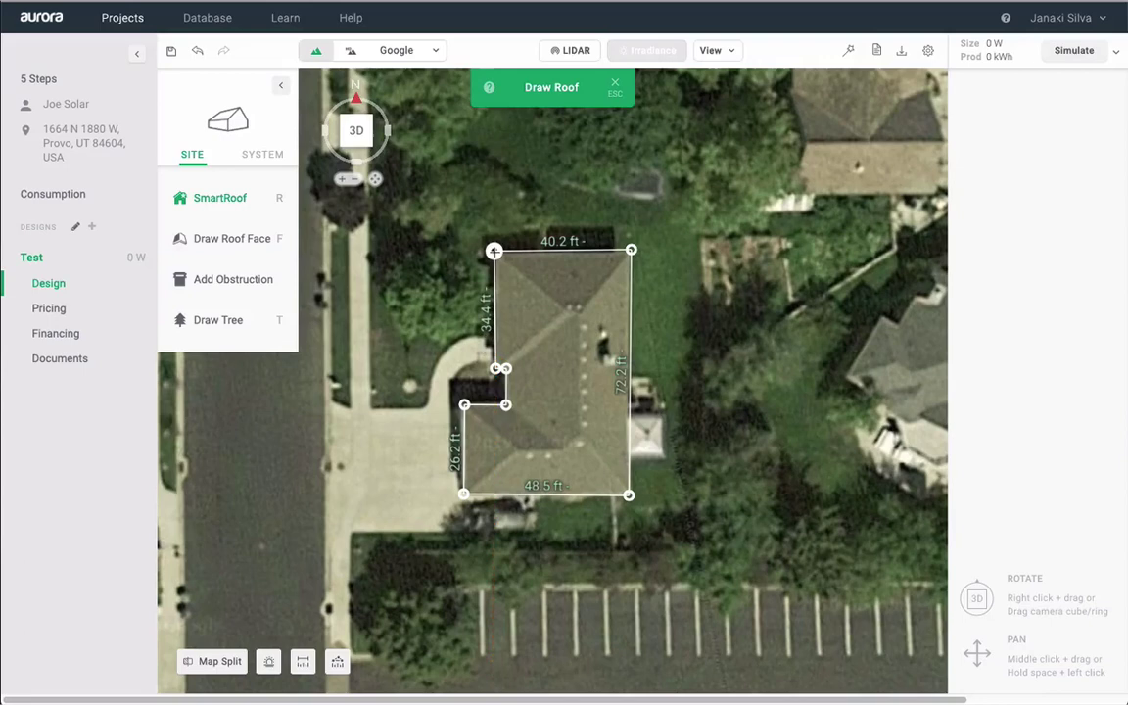
click(496, 238)
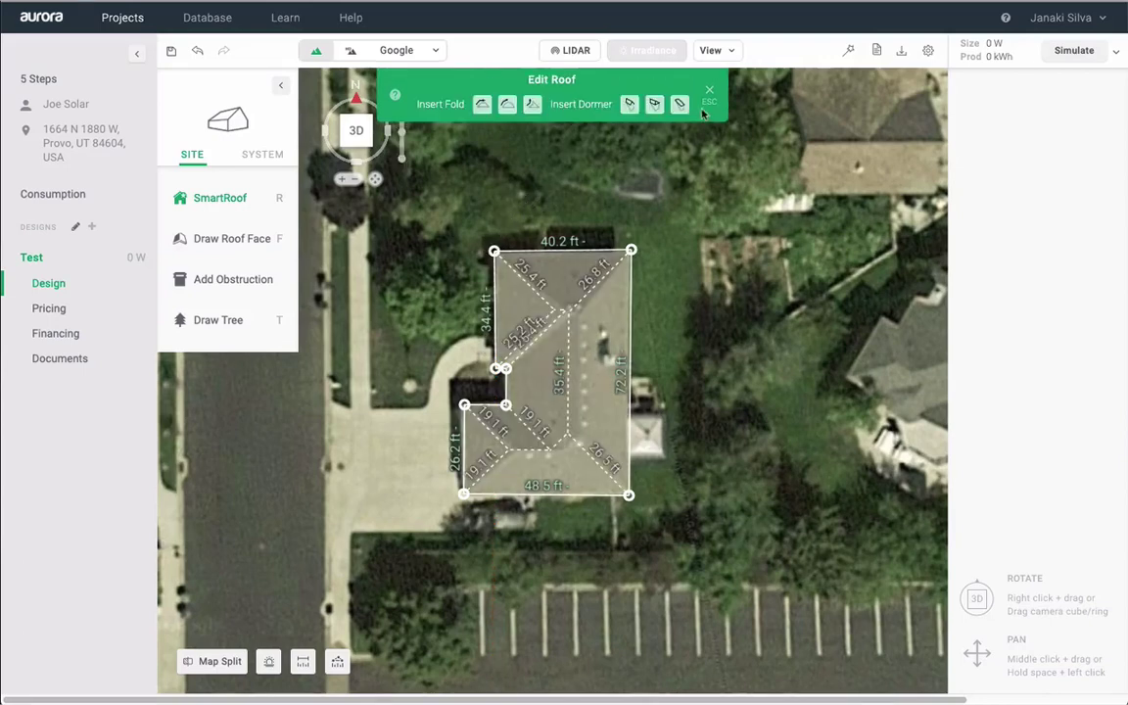
click(722, 424)
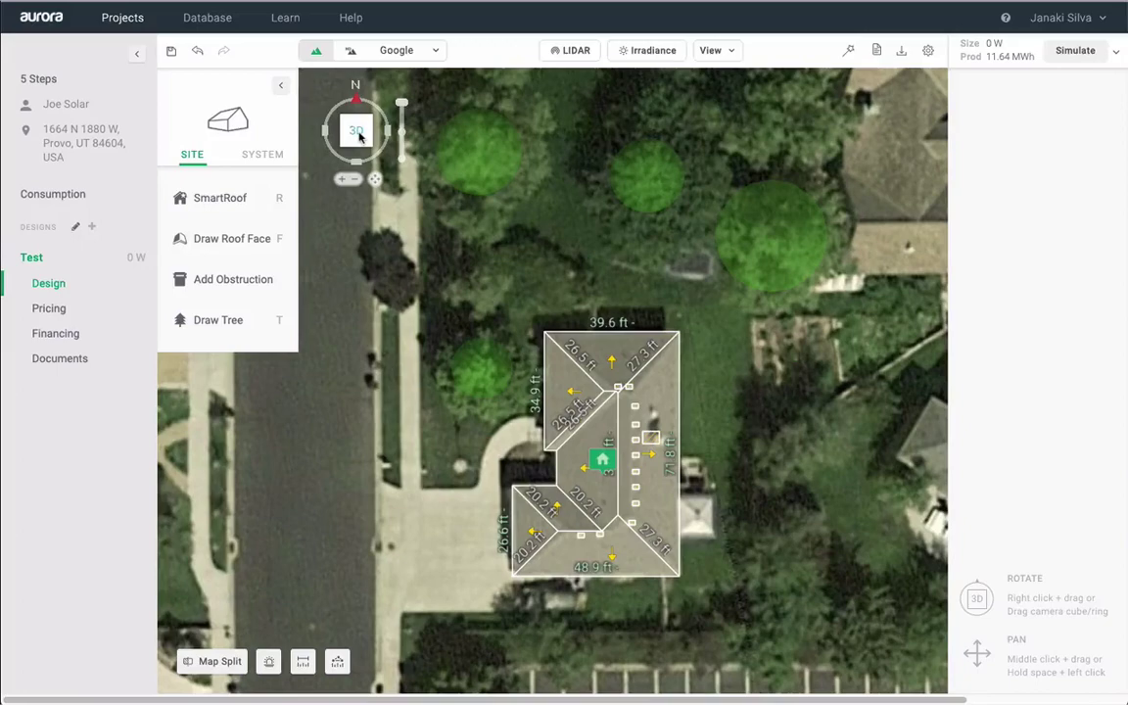
- Switch to 3D and orbit around the house to review the roof and trees
click(358, 133)
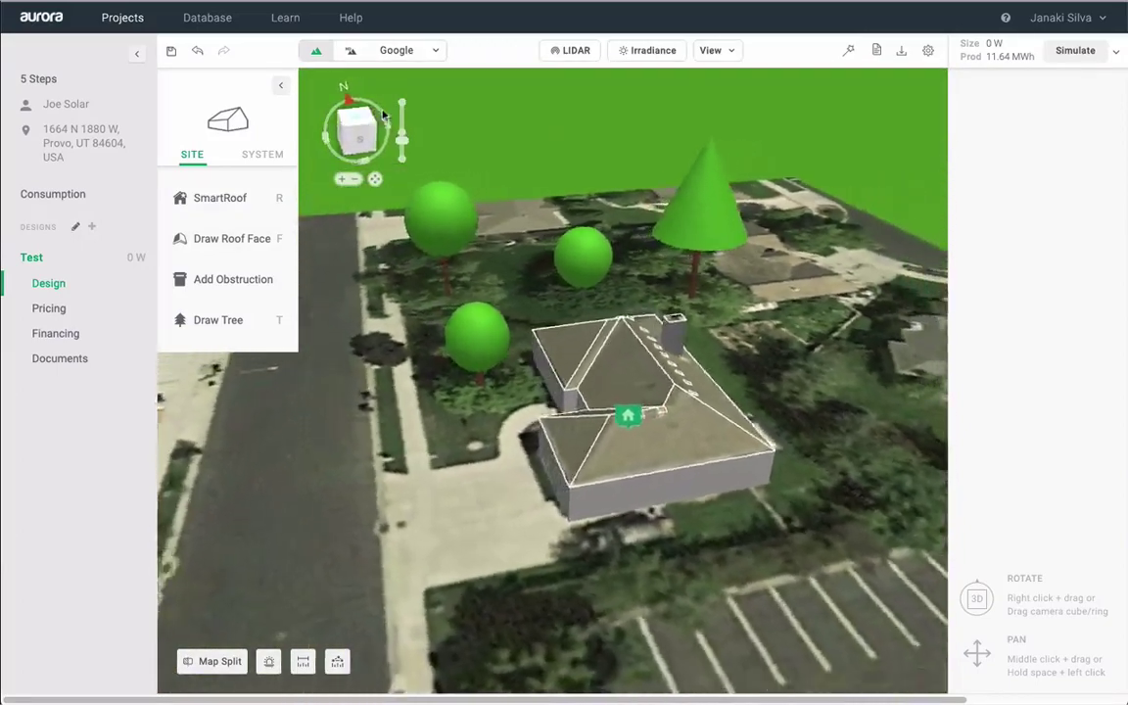
drag(384, 116, 400, 133)
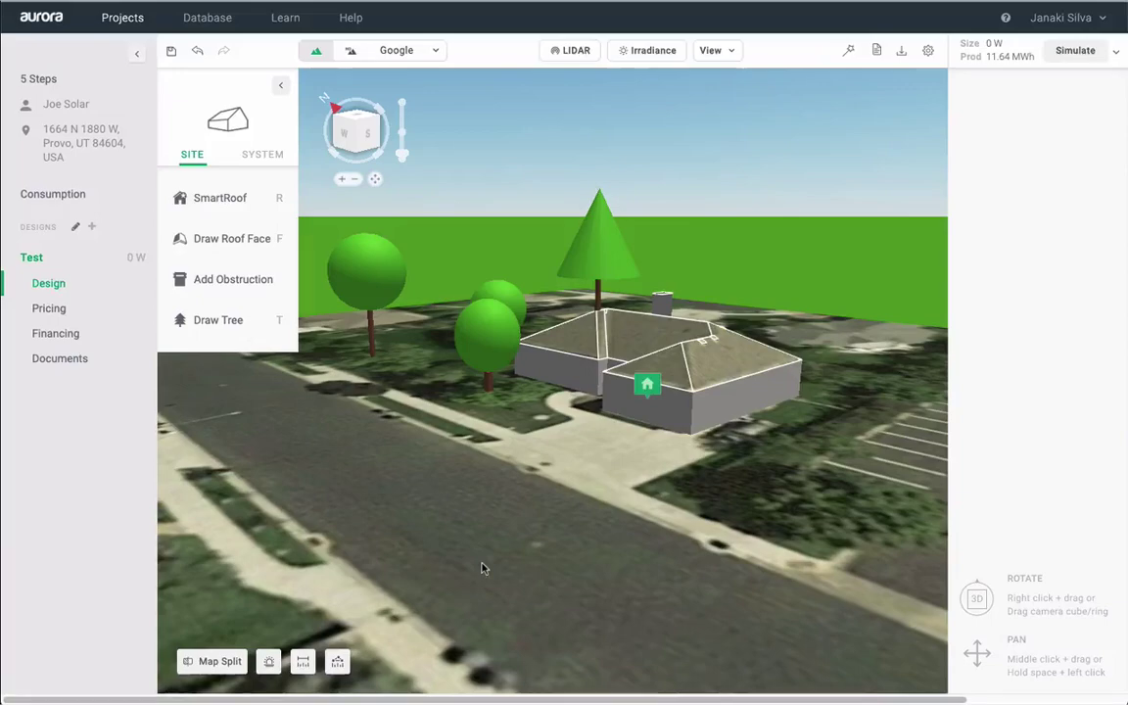
click(234, 664)
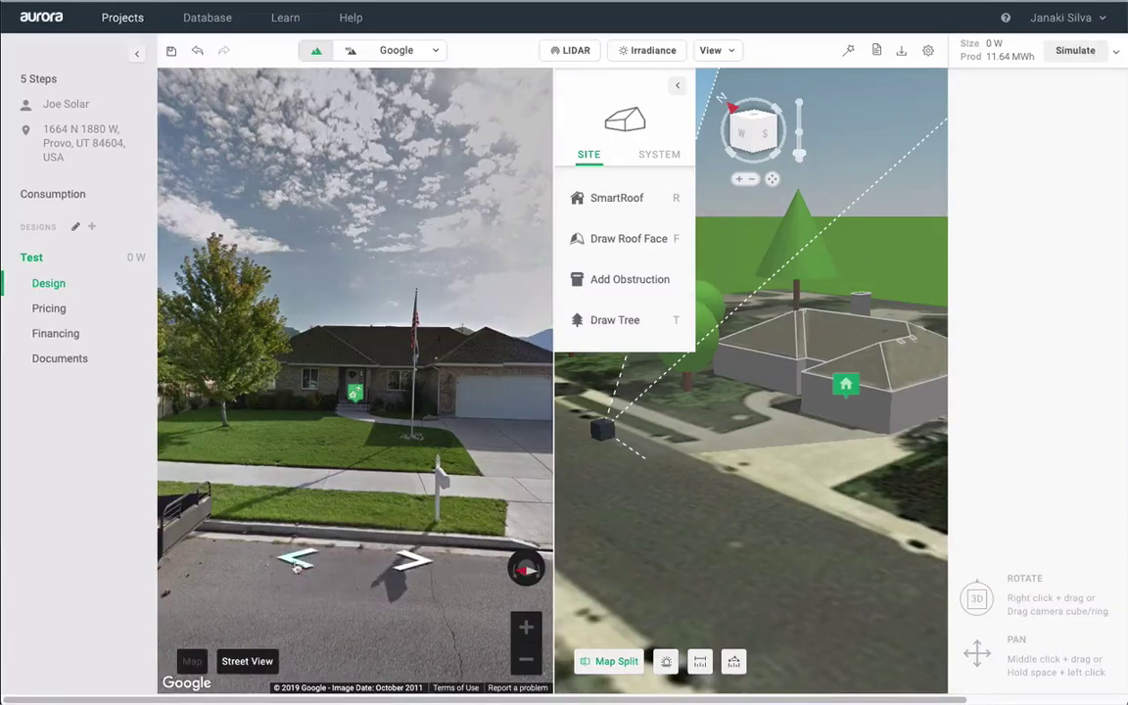
click(298, 564)
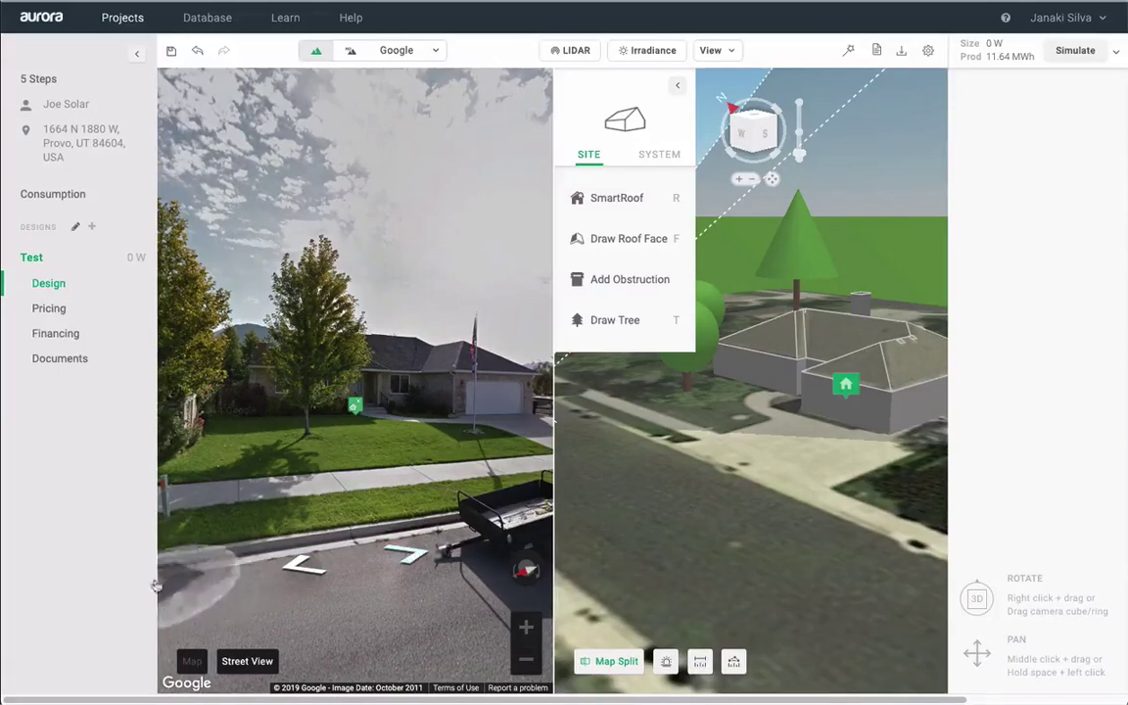
click(188, 661)
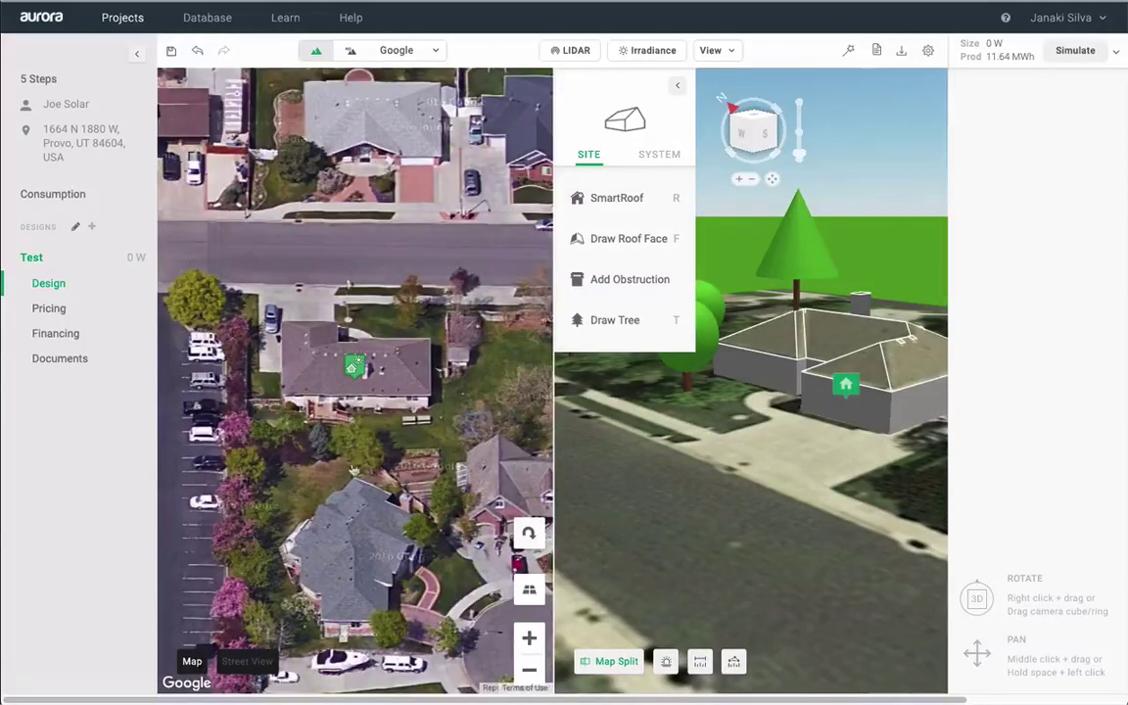
click(534, 529)
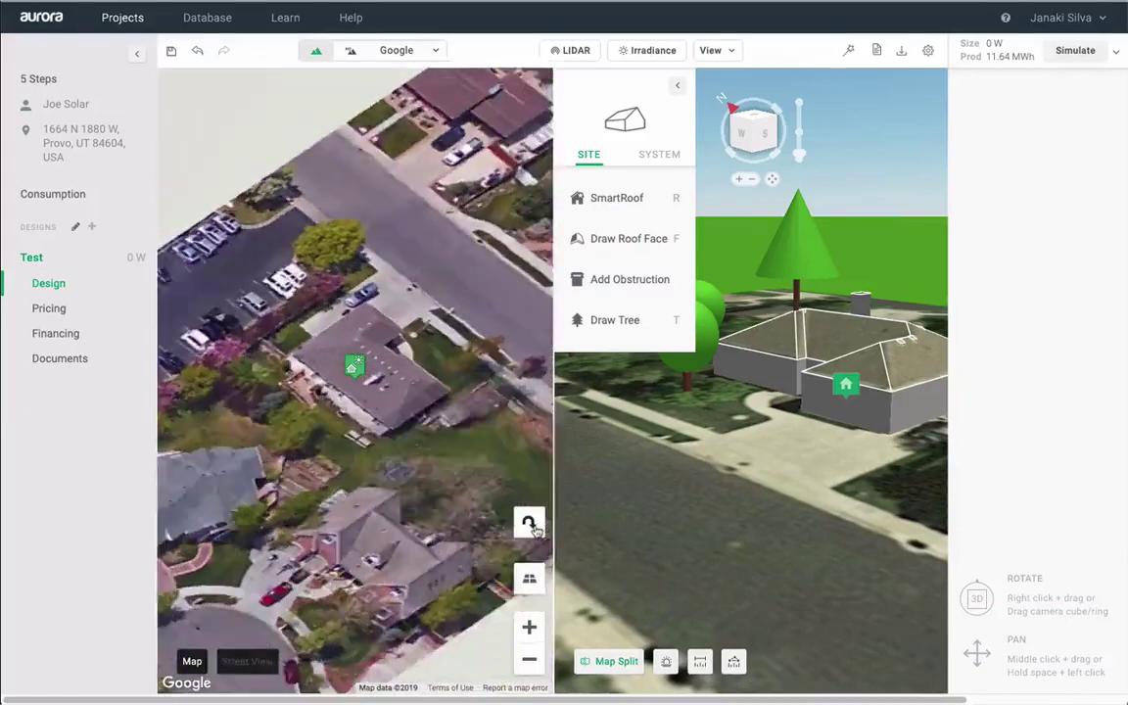
click(529, 525)
click(530, 526)
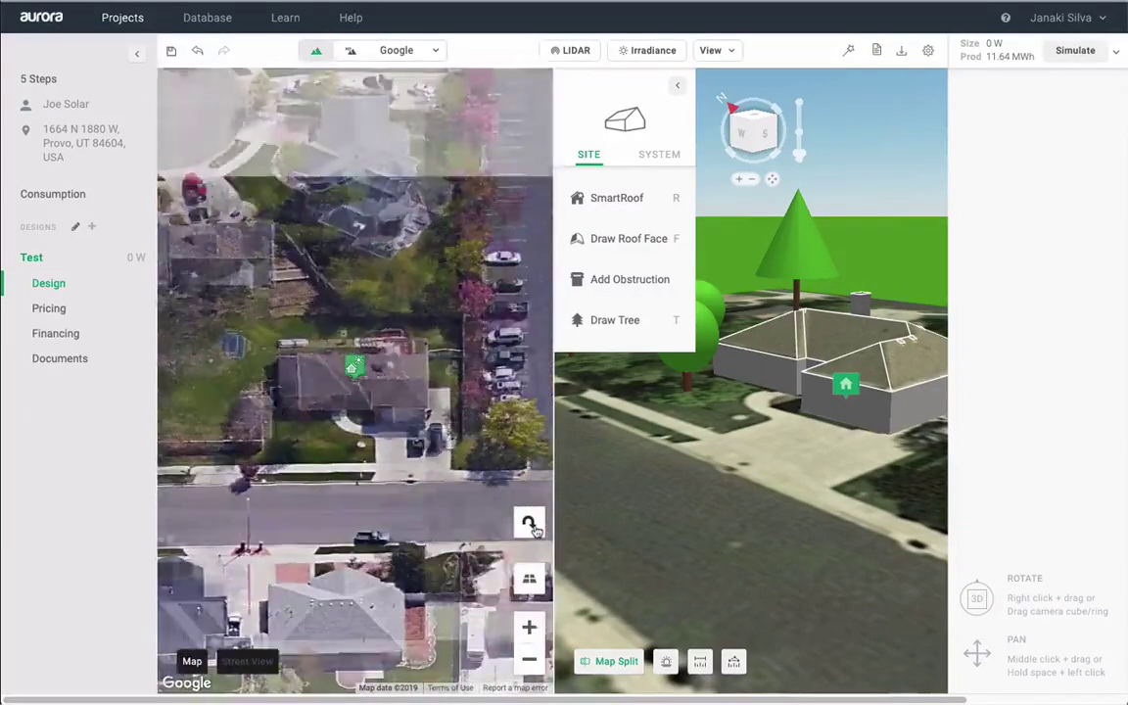
click(617, 662)
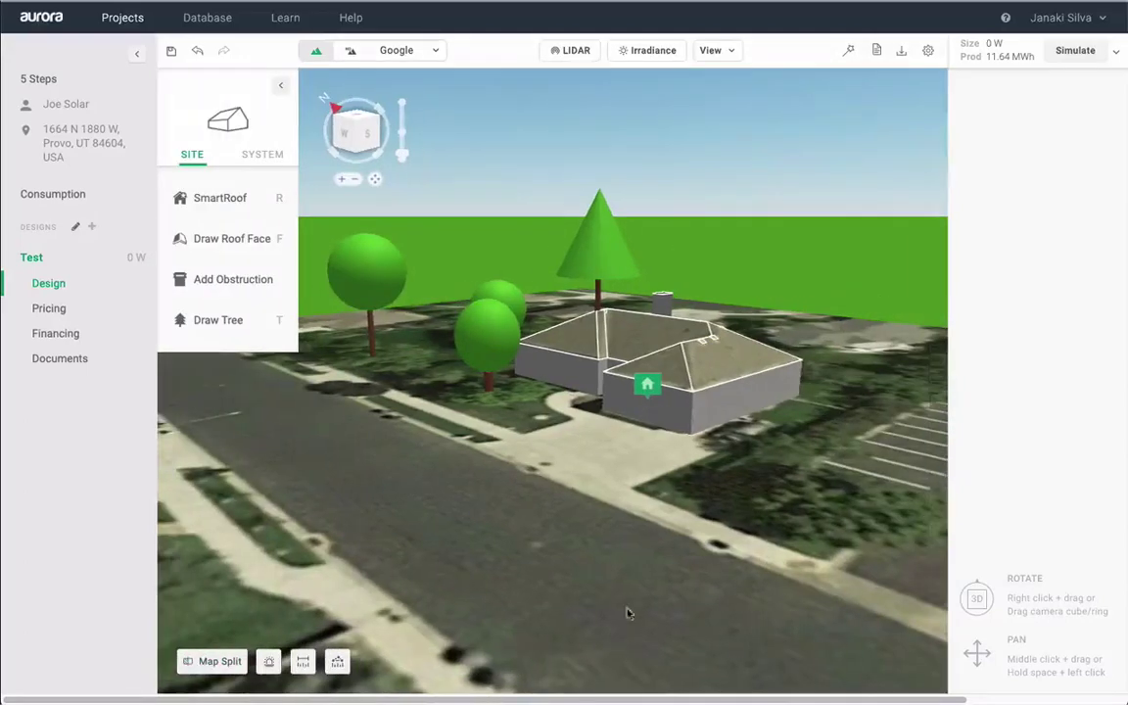
- Fit the roof to LIDAR at 11.07 ft base height and lower the conical tree to 47.34 ft
click(555, 52)
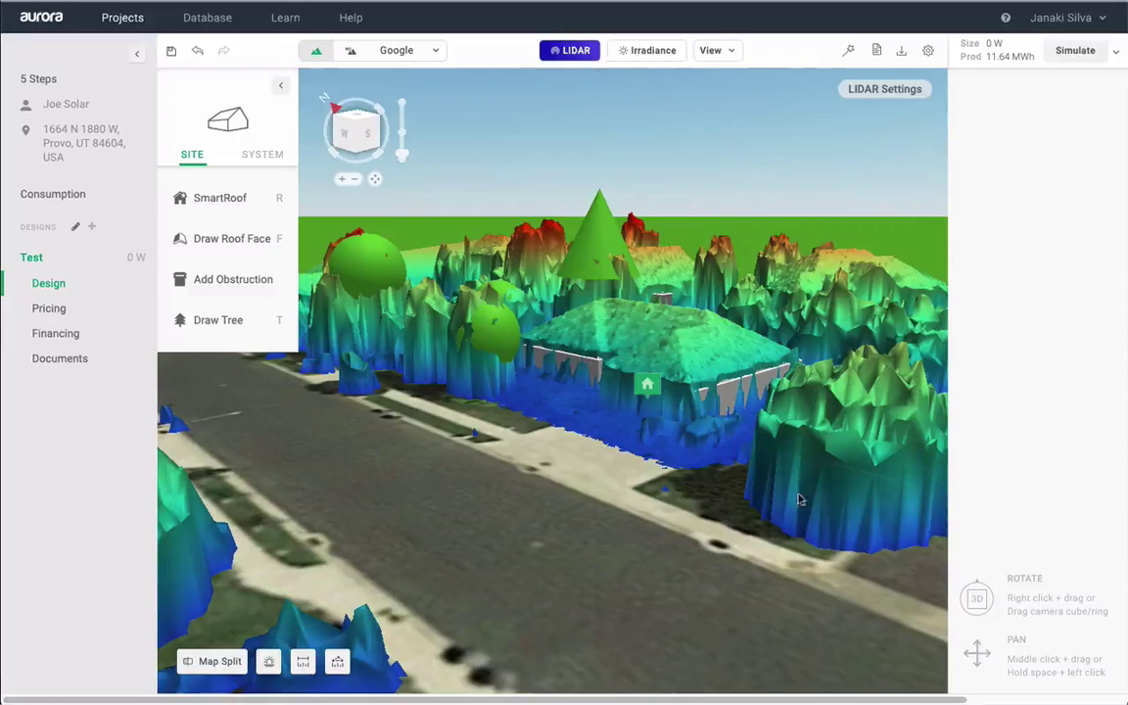
right_drag(703, 436, 727, 431)
click(730, 421)
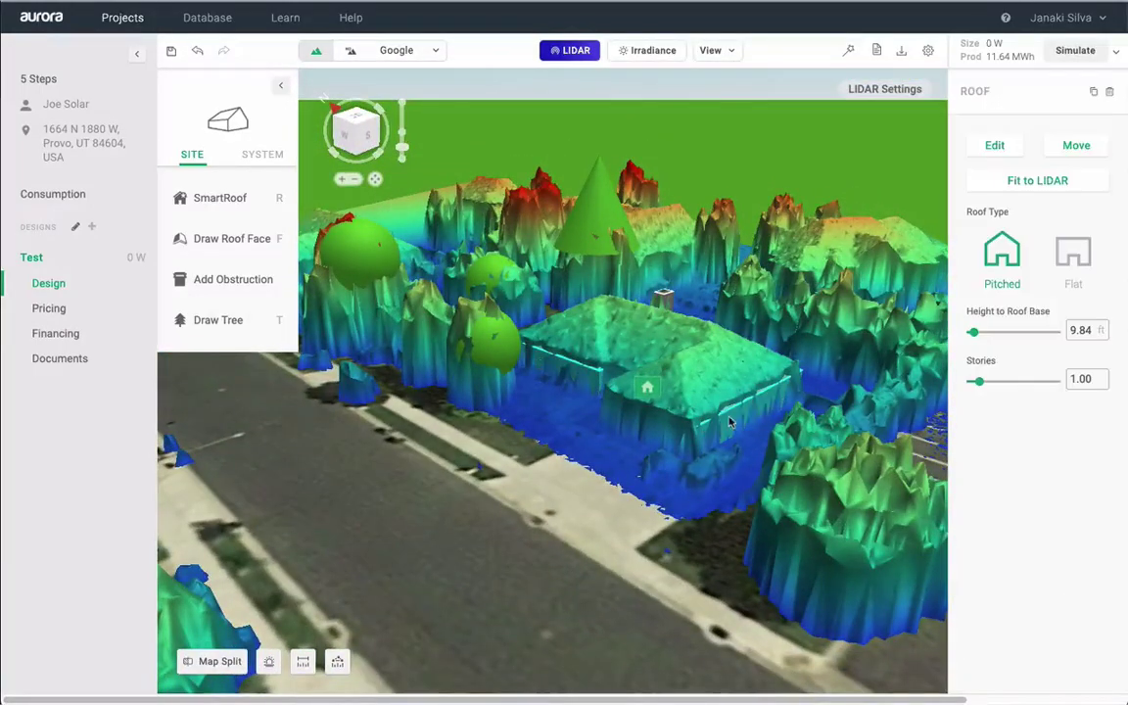
click(1033, 183)
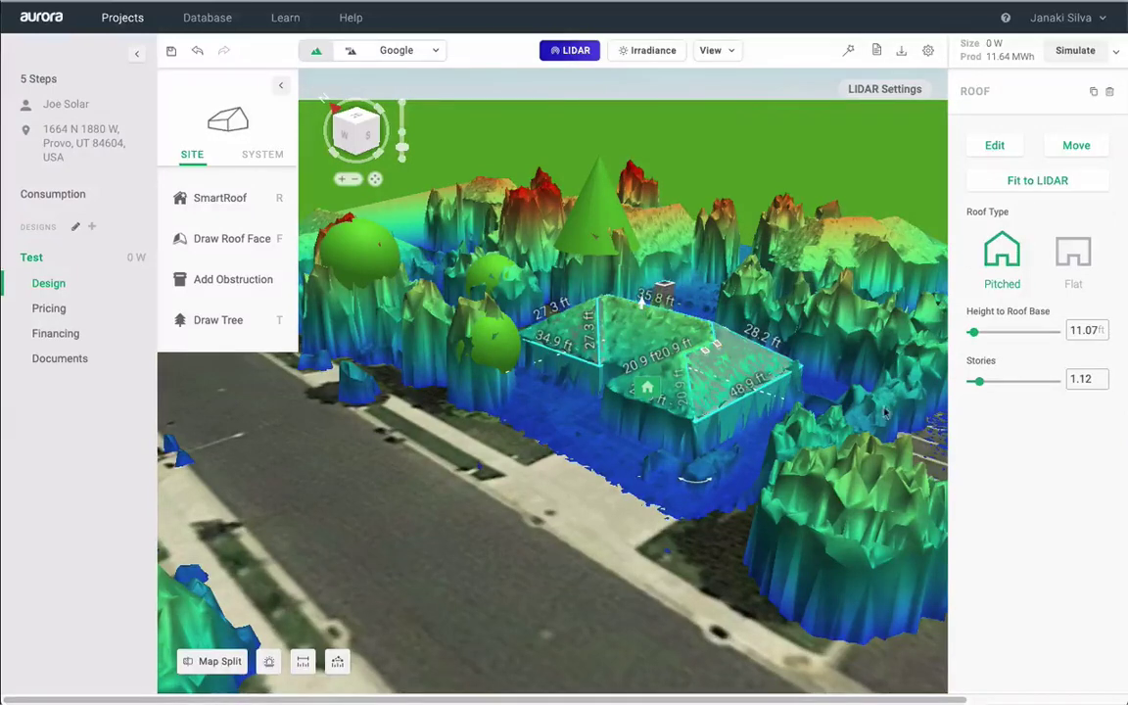
click(600, 157)
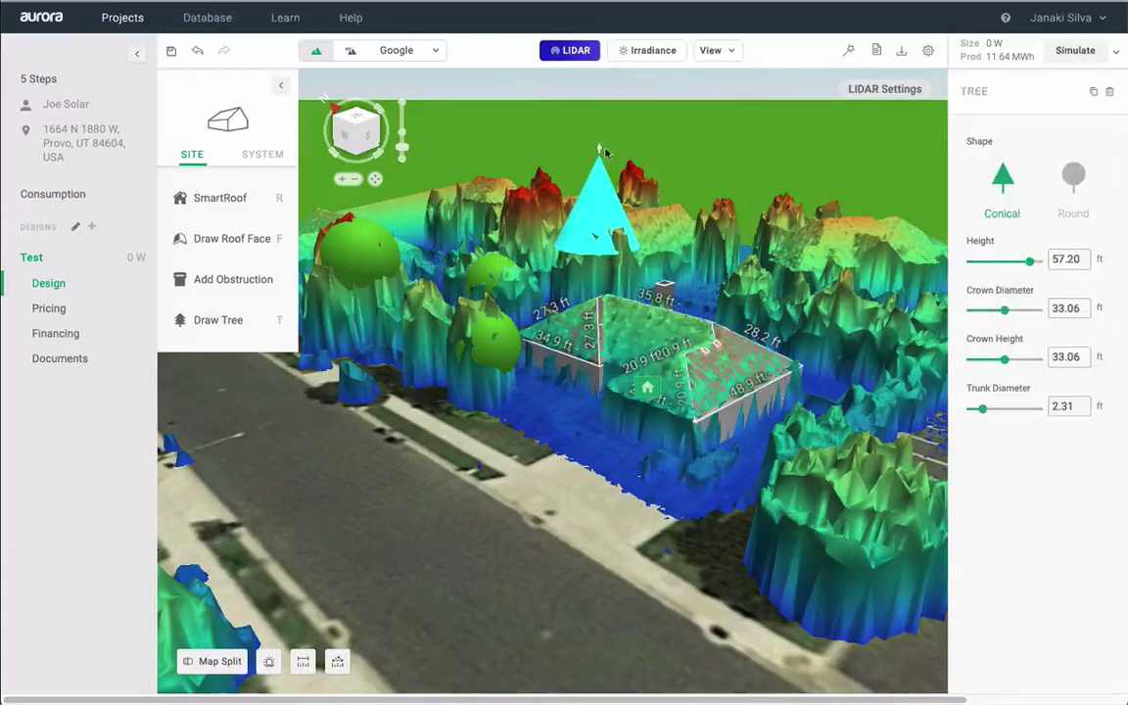
mouse_move(600, 154)
mouse_down()
mouse_move(603, 193)
mouse_move(601, 177)
mouse_up()
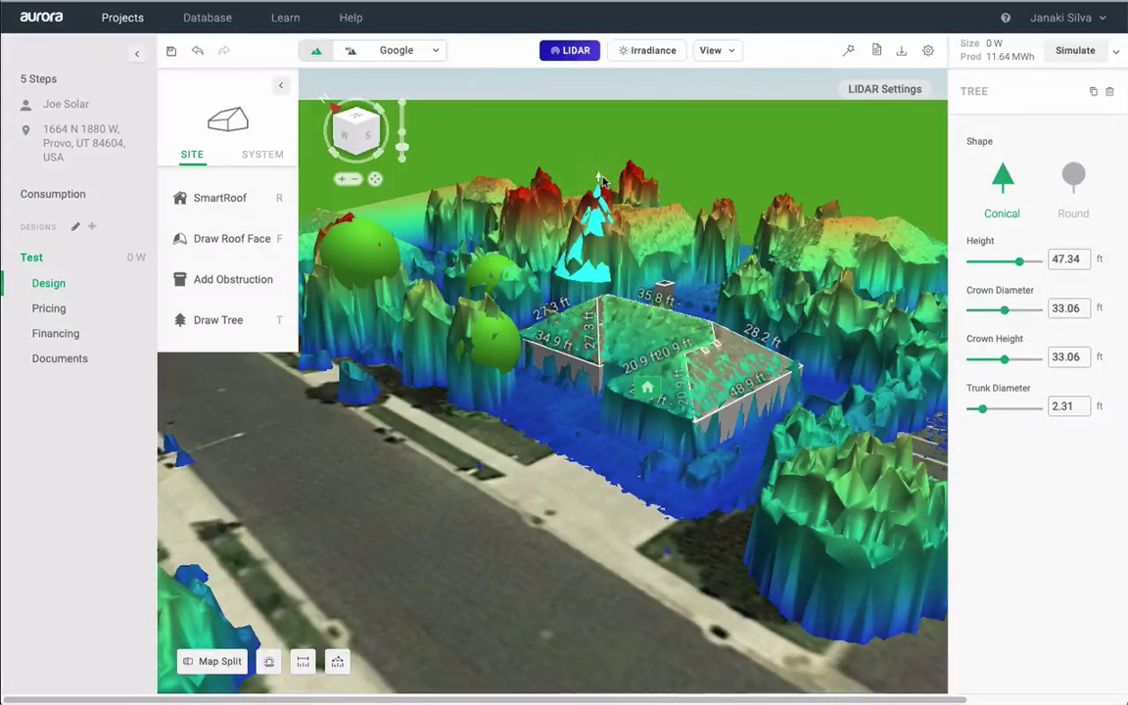
- Hide the LIDAR overlay, deselect the roof and switch to System design
click(574, 55)
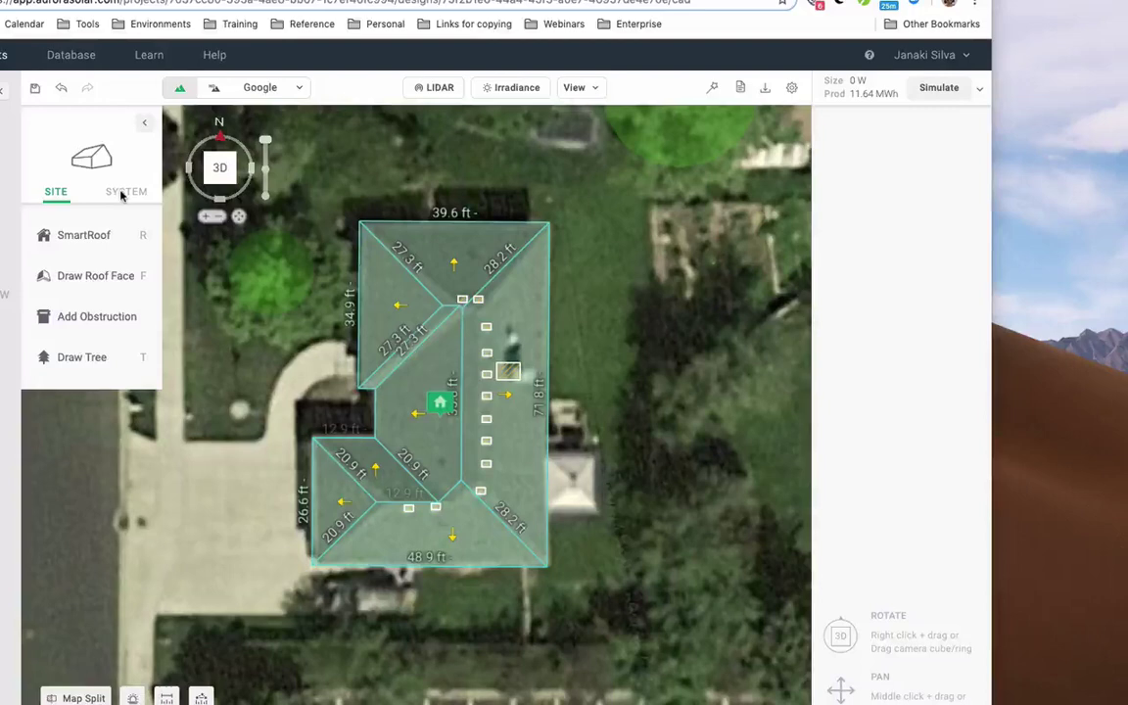
key(Escape)
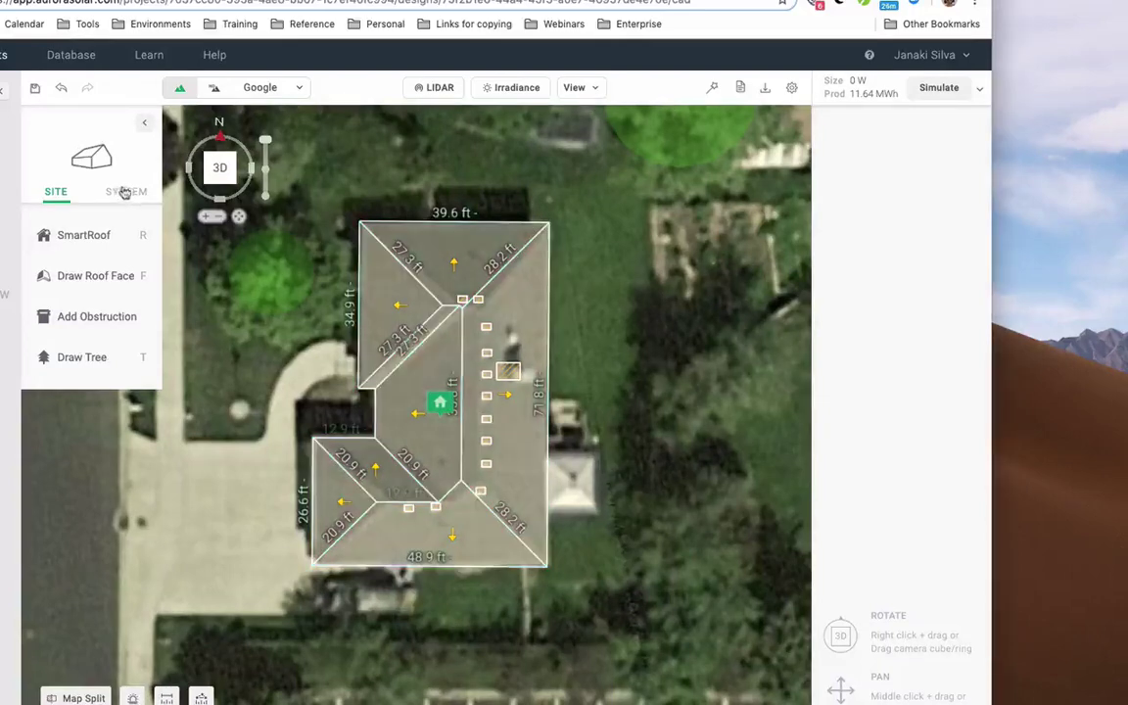
click(125, 193)
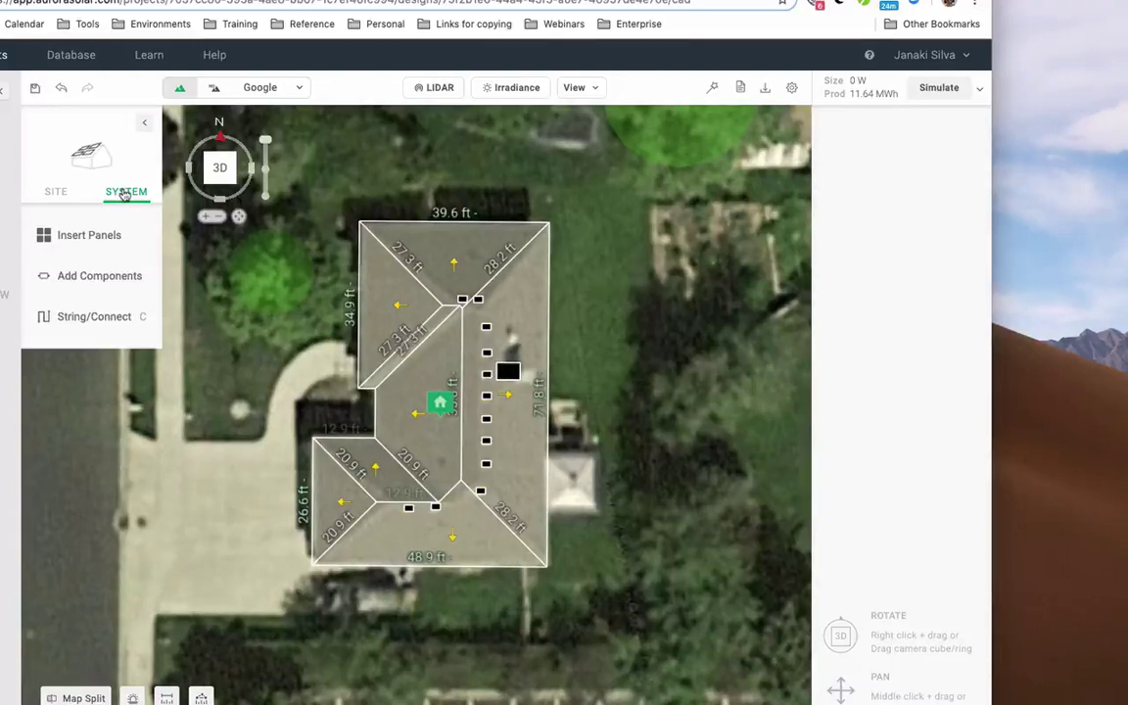
- Compute the annual irradiance map and overlay the heatmap on the roof faces
click(505, 89)
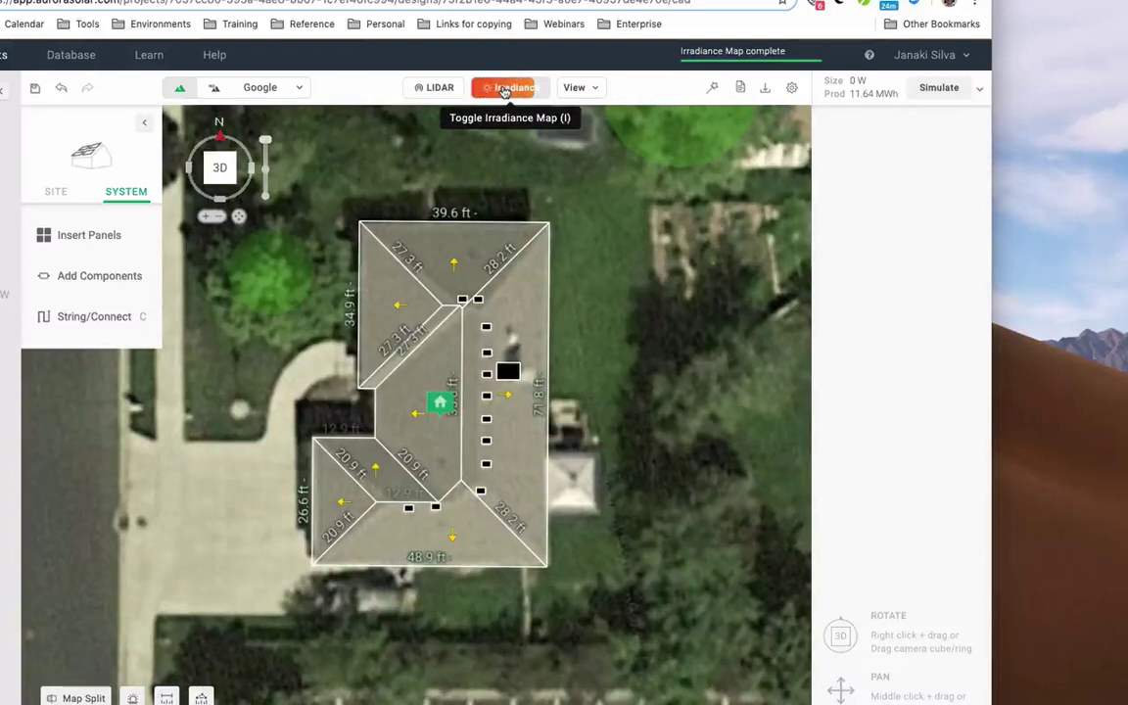
click(504, 89)
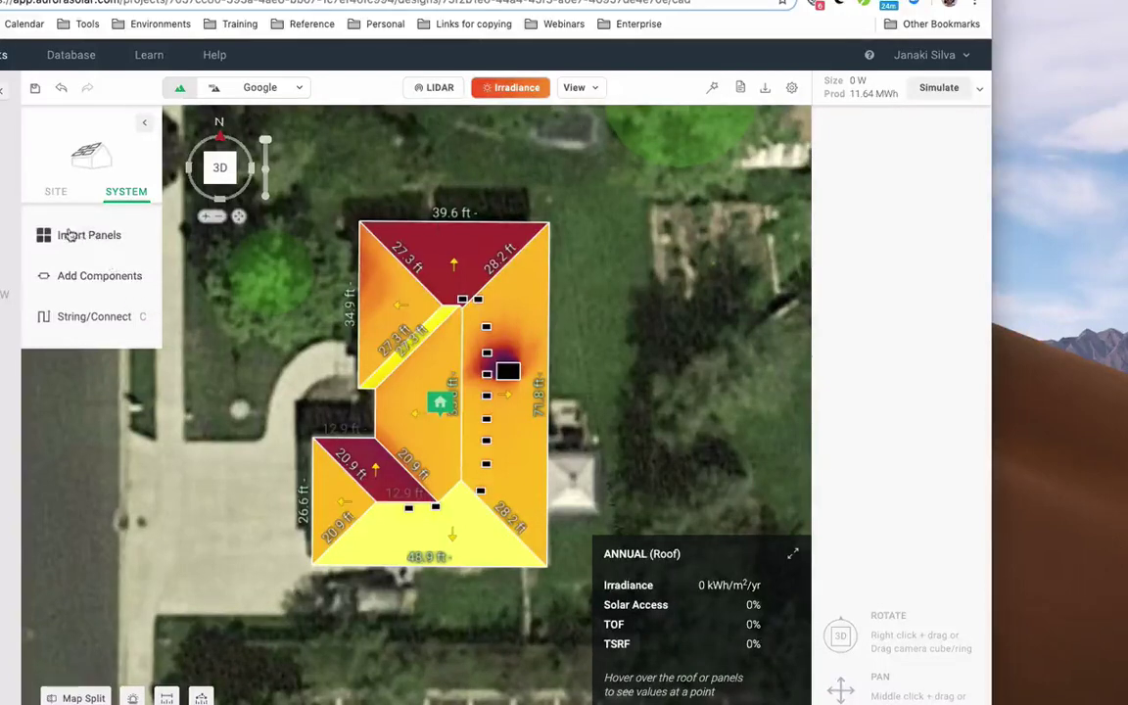
mouse_move(68, 235)
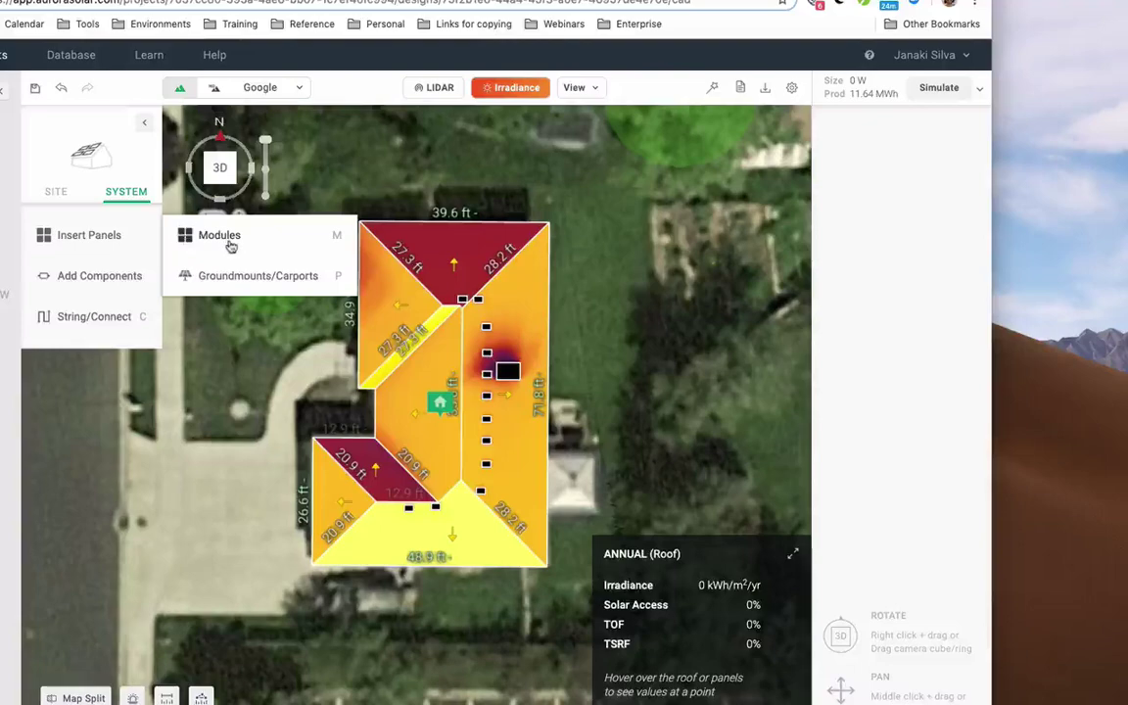
- Fill the bottom roof face with 22 solar modules
click(231, 246)
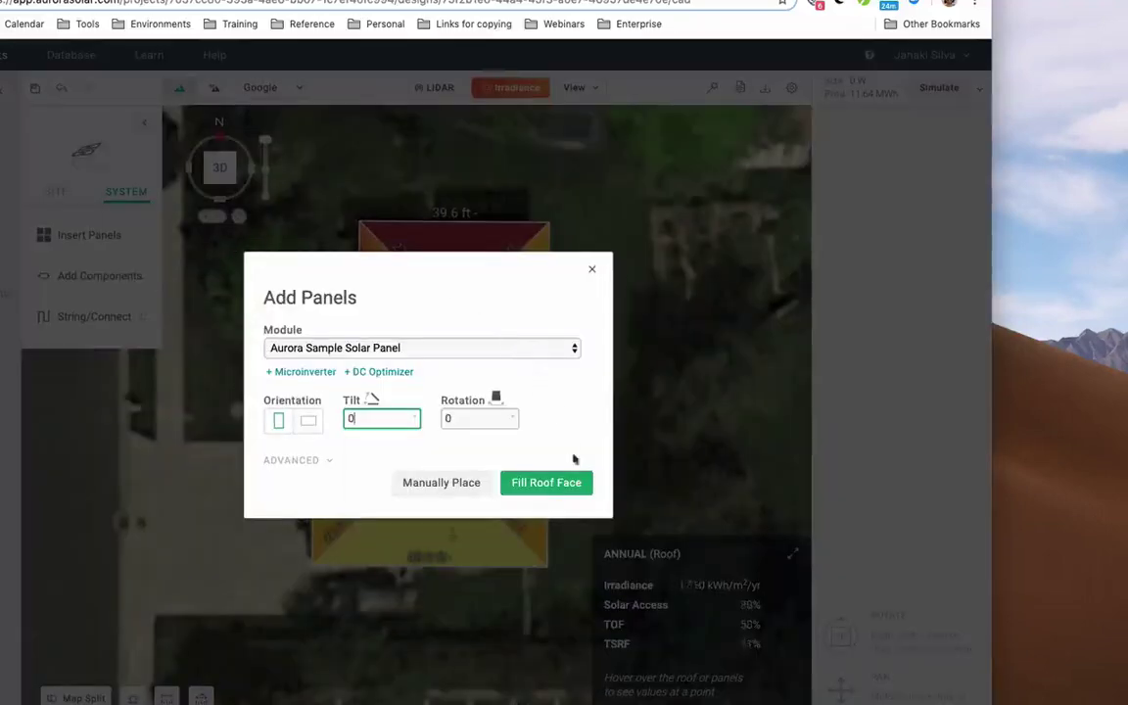
click(558, 484)
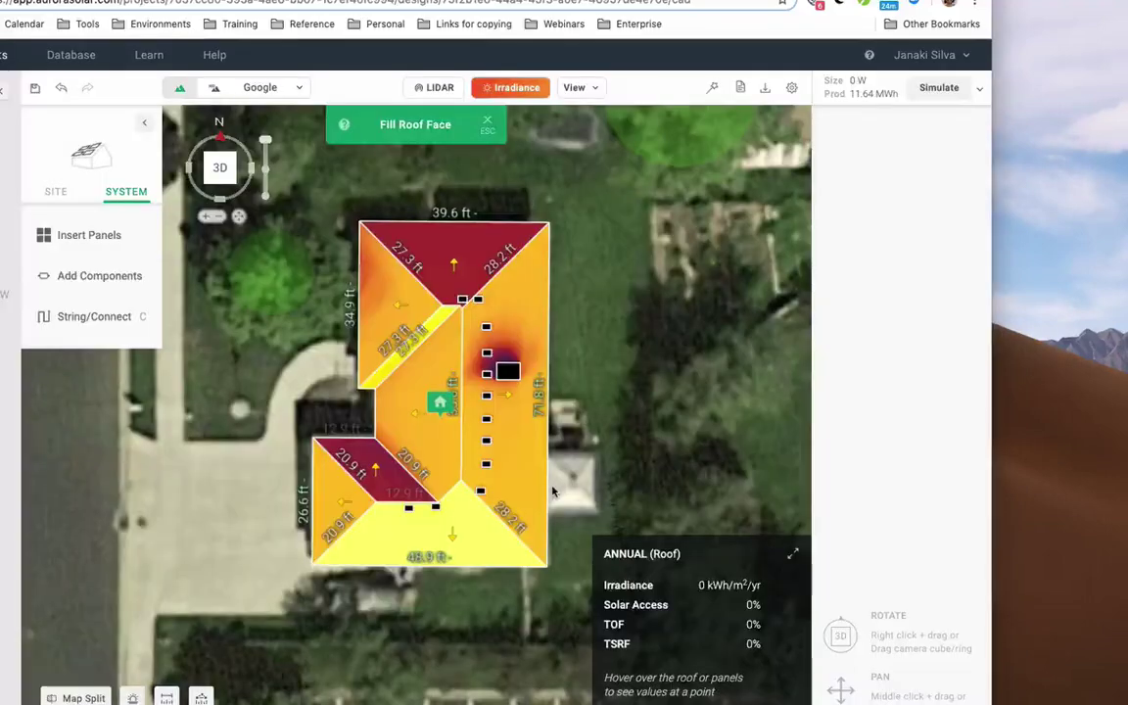
click(464, 532)
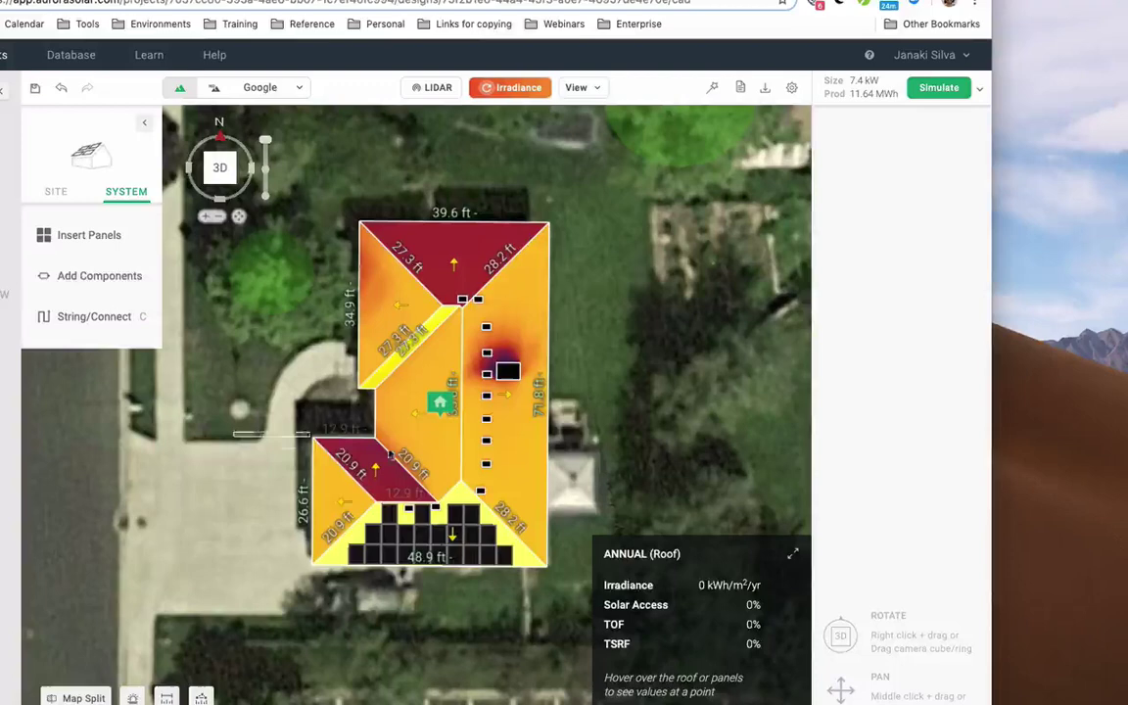
- Auto-string all 22 panels to the Aurora Sample String Inverter
drag(210, 392, 519, 560)
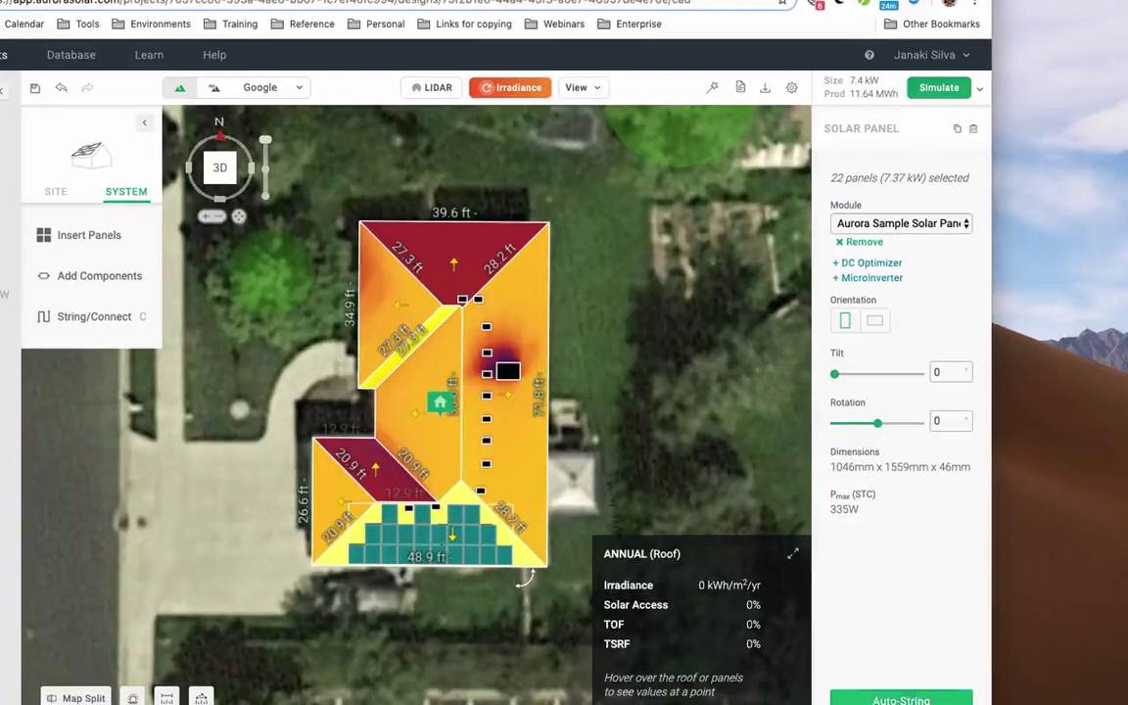
click(901, 700)
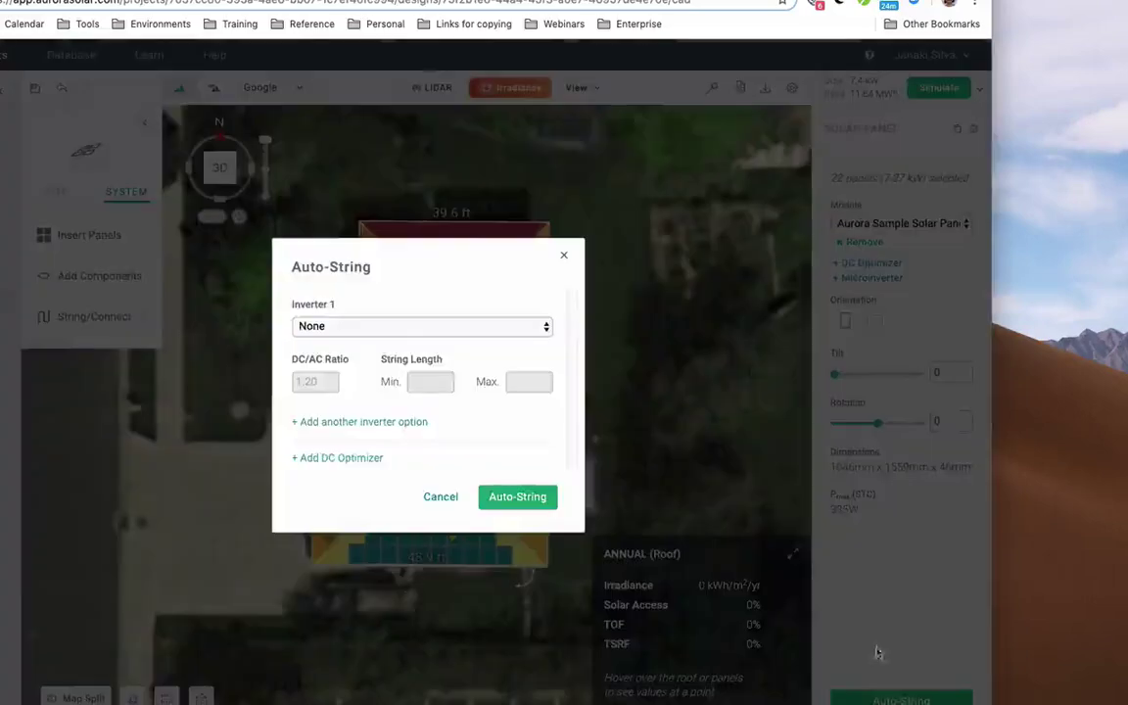
click(462, 326)
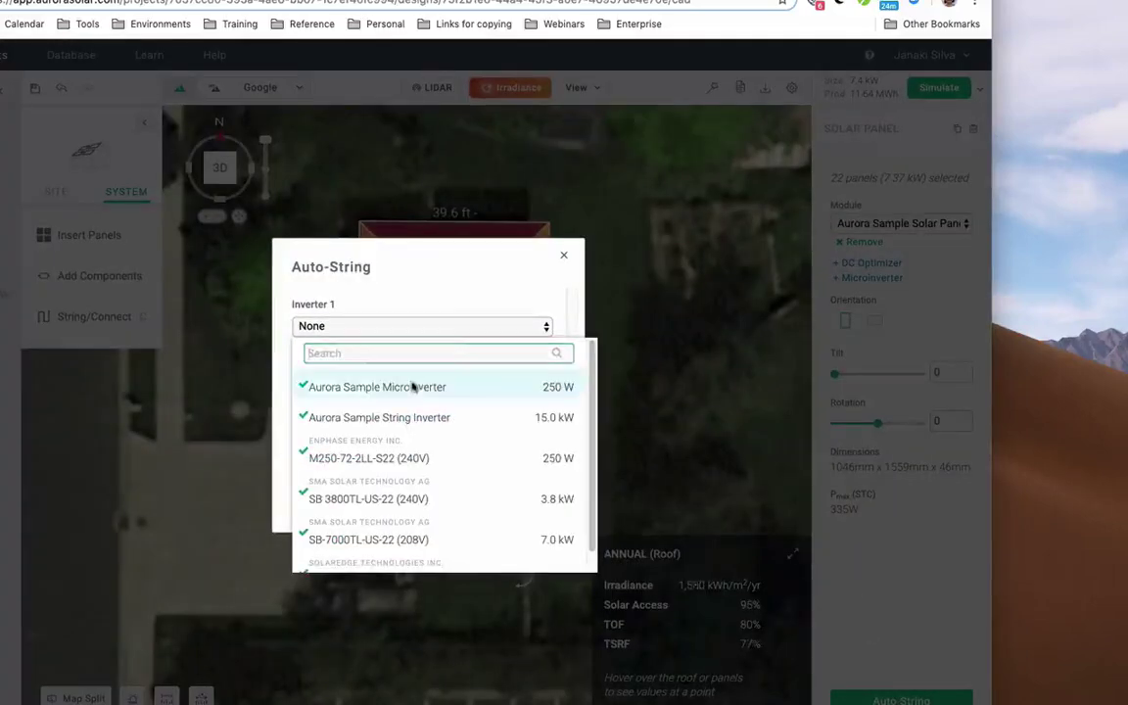
click(415, 420)
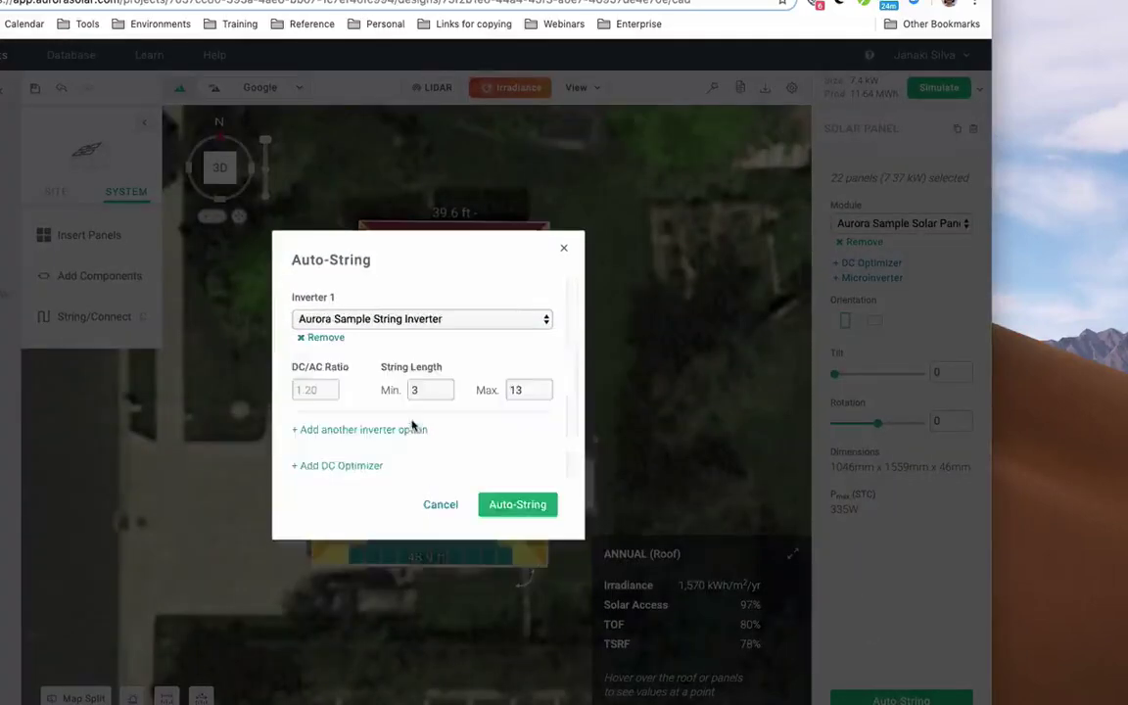
click(506, 506)
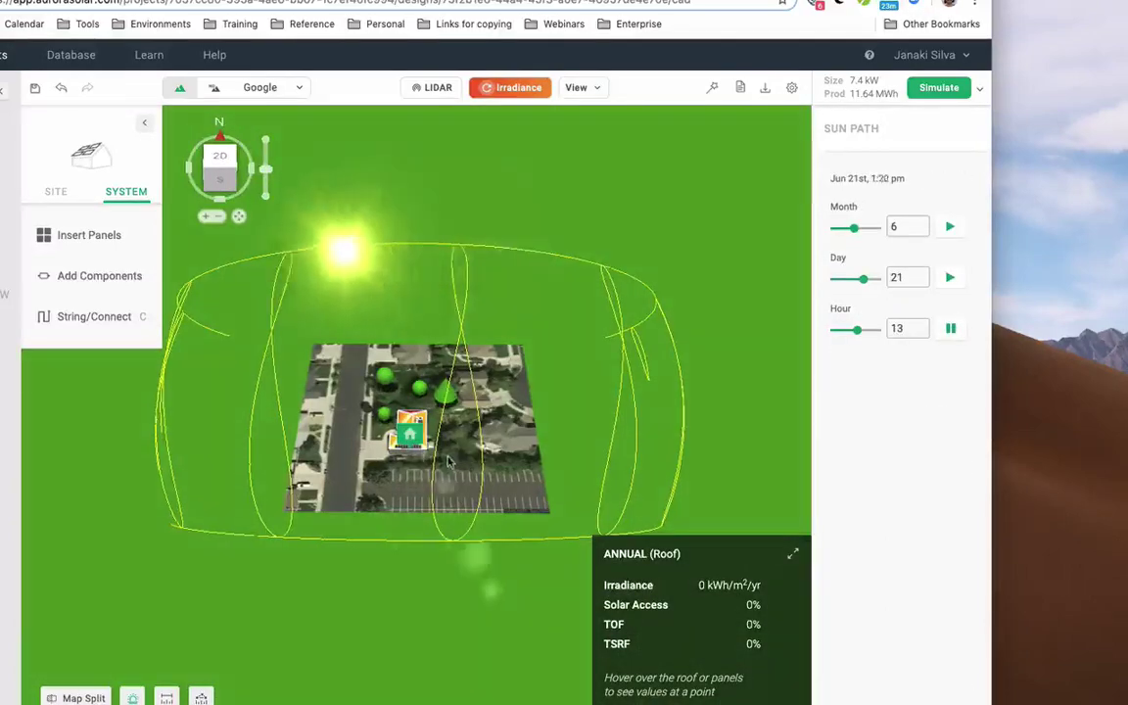
- Zoom in, stop the sun-path animation, and run the performance simulation for the 7.4 kW design
scroll(422, 465, up, 5)
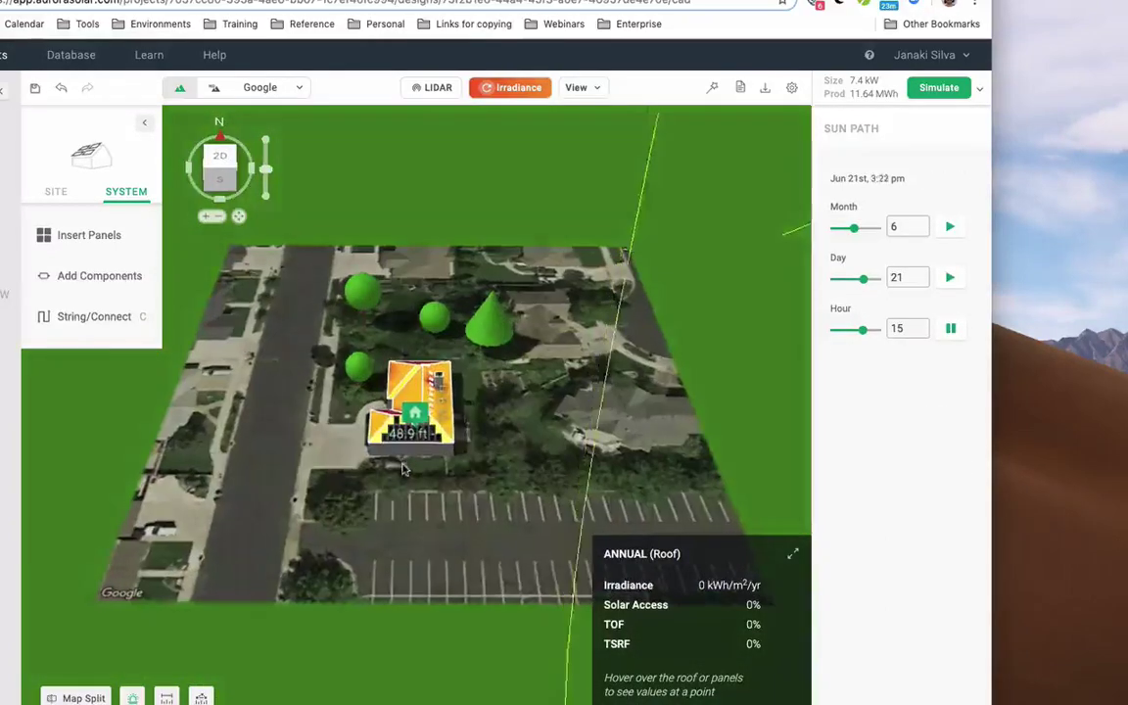
scroll(400, 468, up, 5)
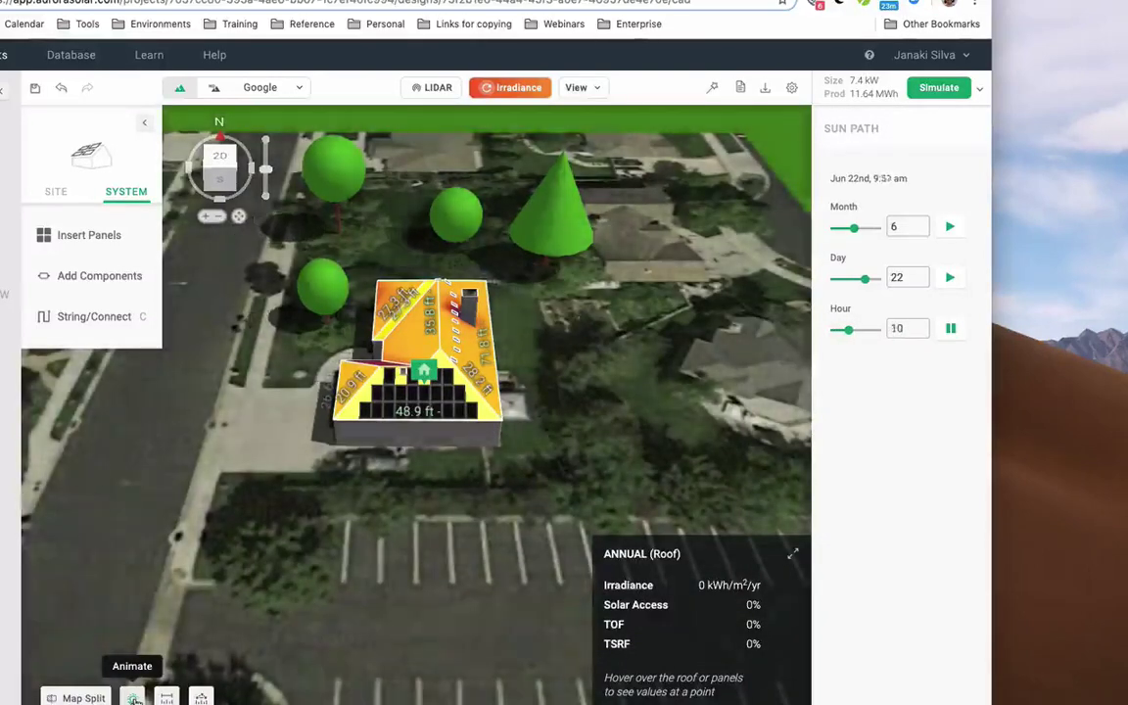
click(134, 697)
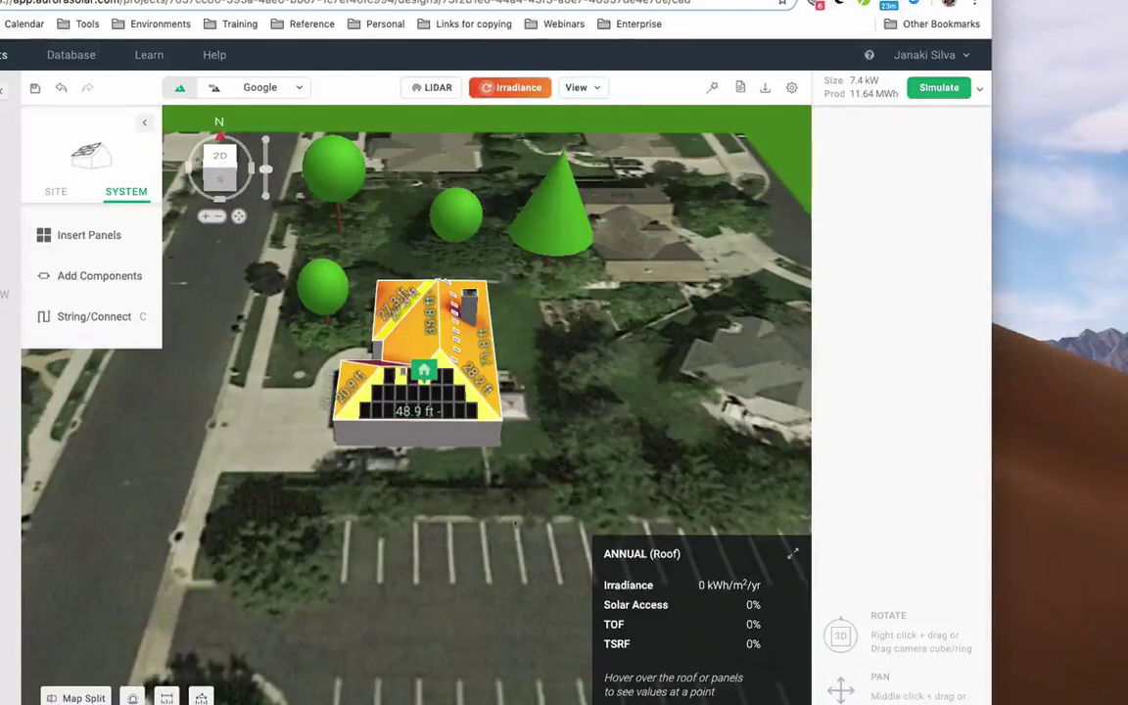
click(938, 88)
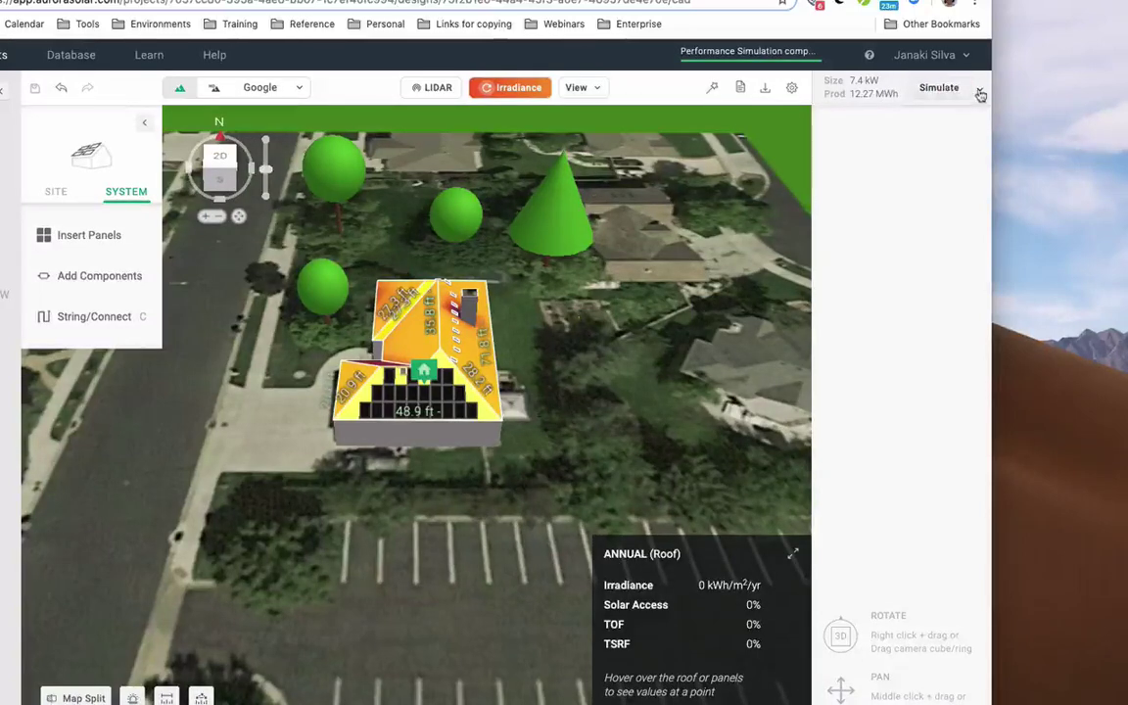
- Expand the simulation results to review monthly production and system losses for the 12.27 MWh design
click(981, 94)
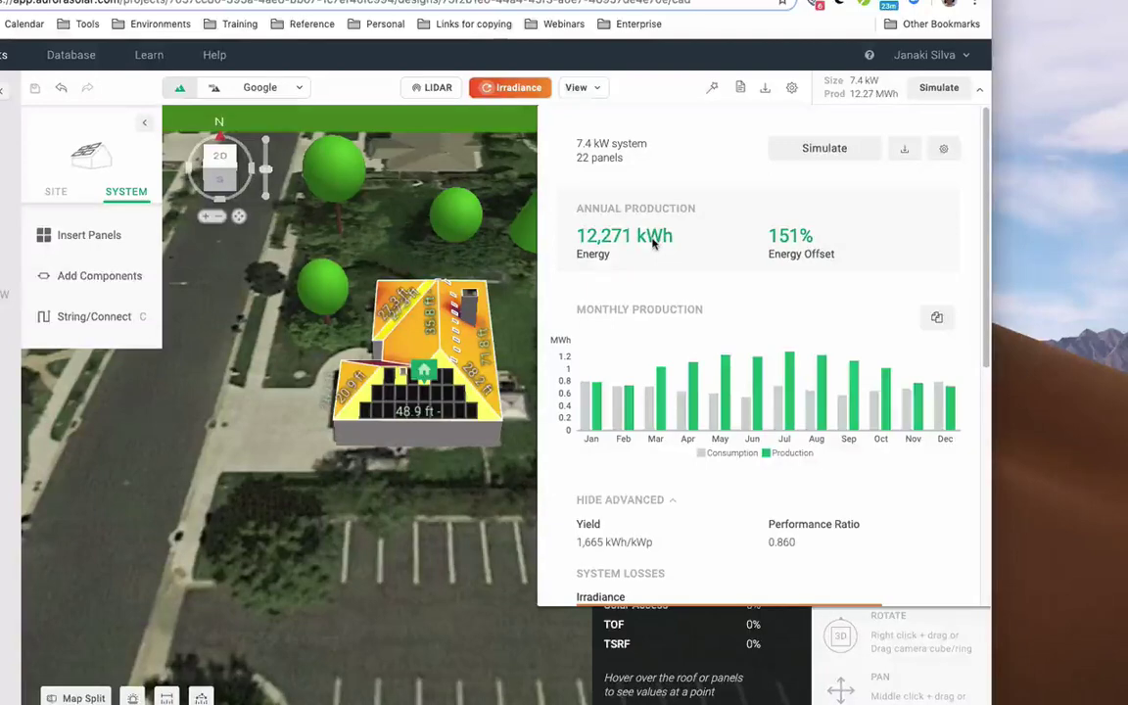
mouse_move(652, 419)
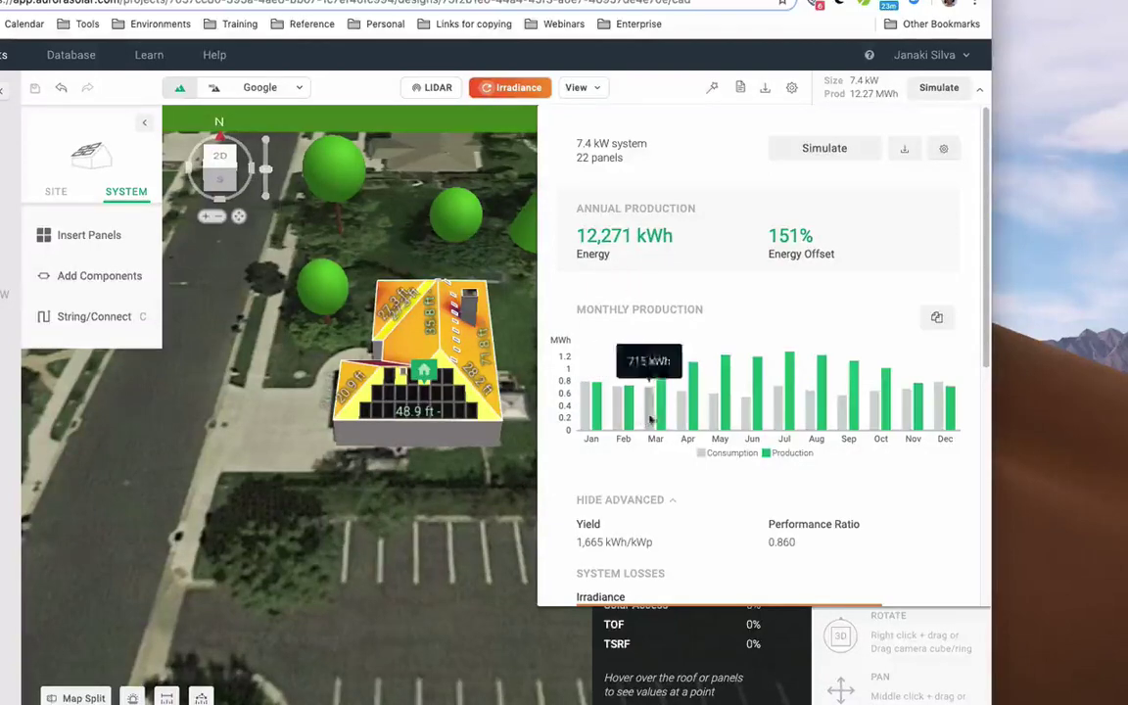
mouse_move(893, 428)
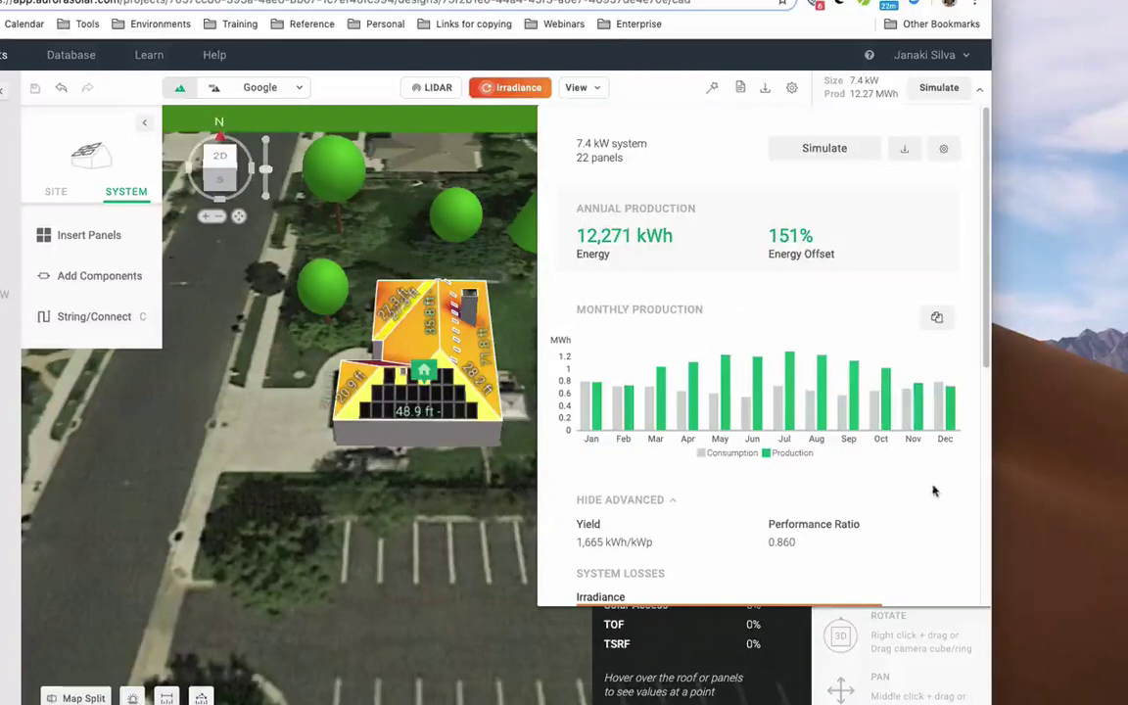
scroll(936, 486, down, 2)
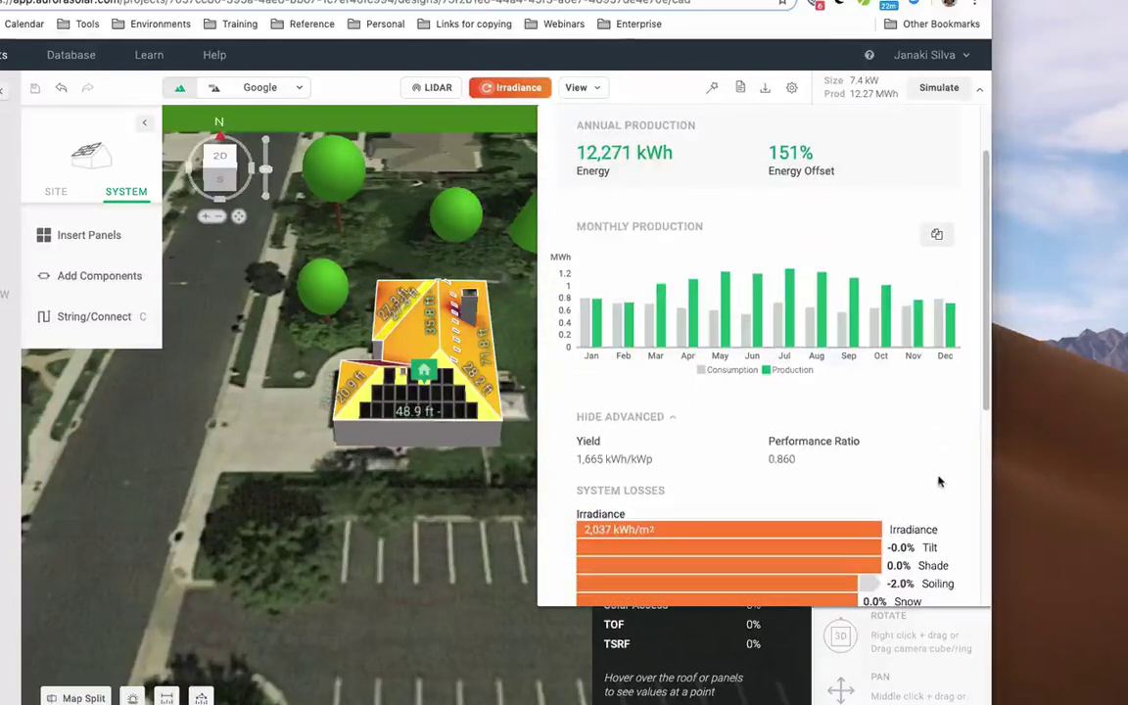
scroll(938, 481, down, 5)
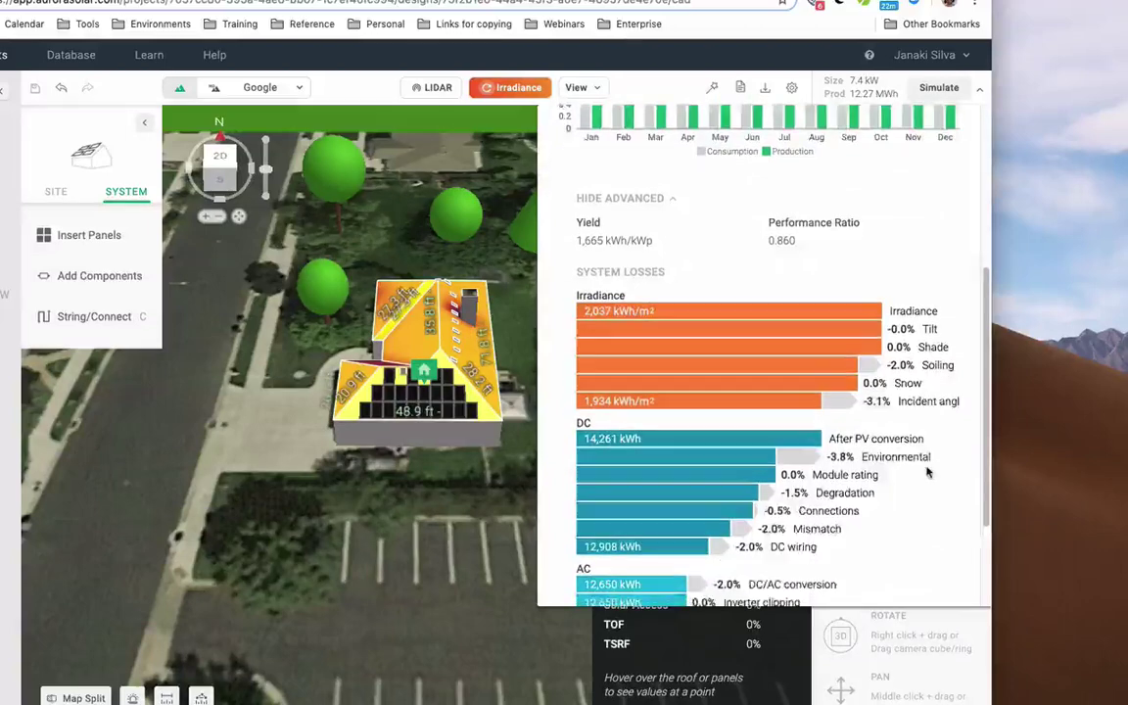
scroll(928, 473, down, 3)
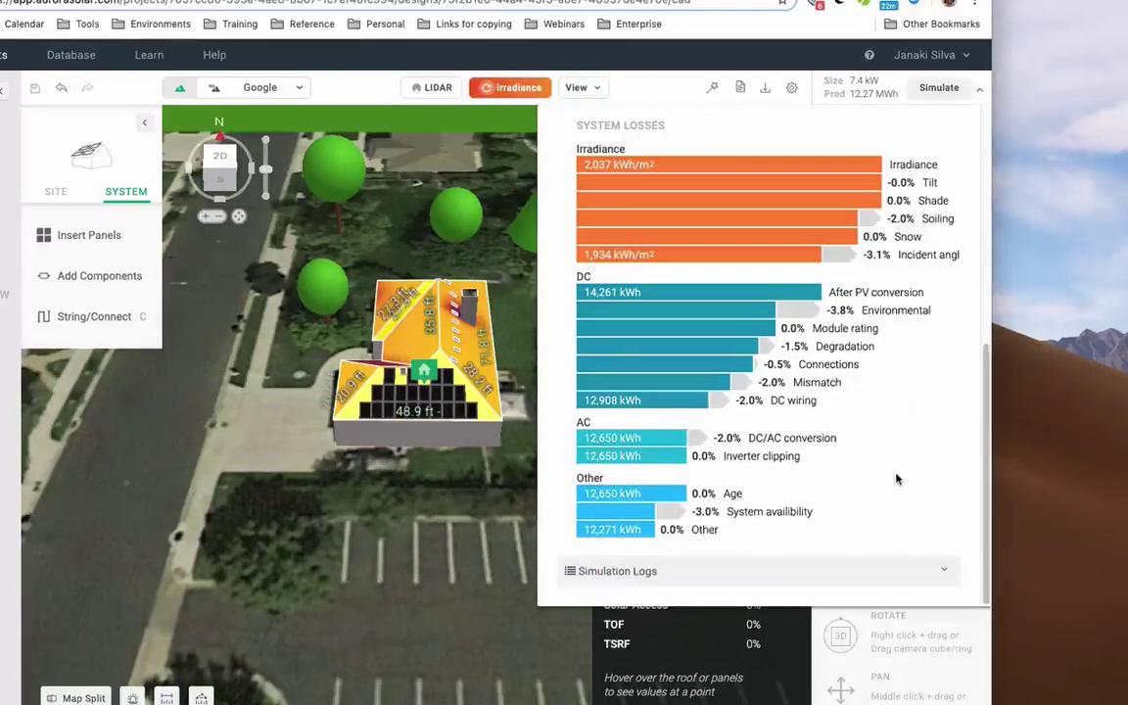
scroll(896, 479, up, 5)
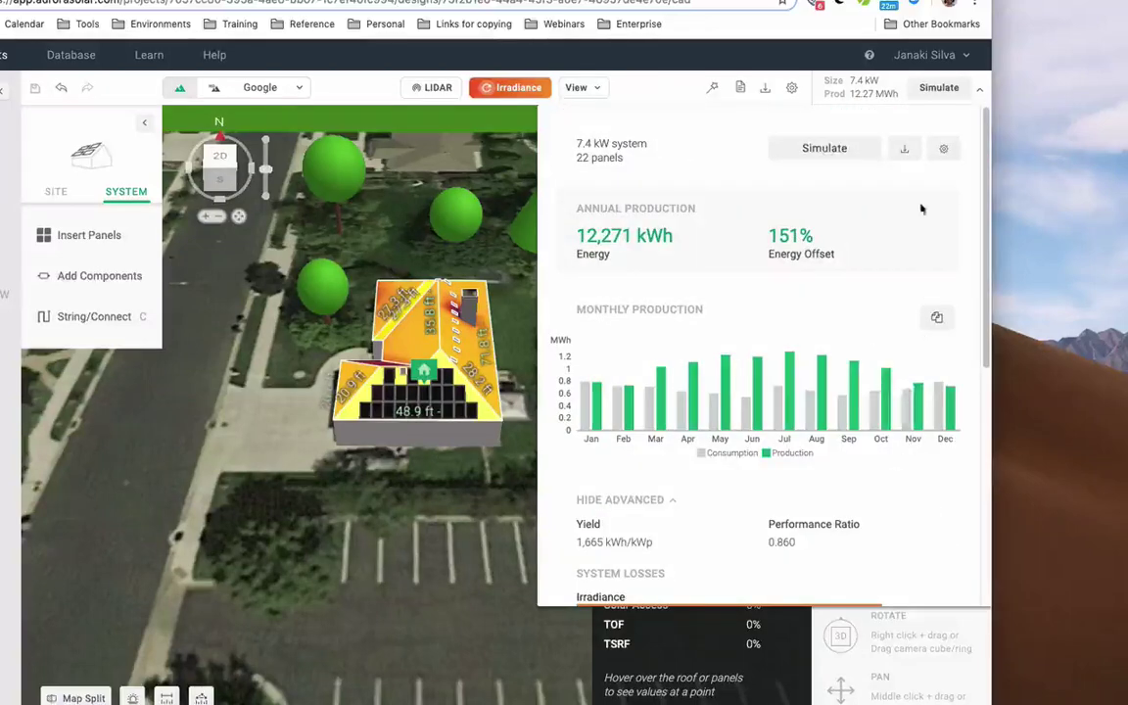
- Check the export options for the simulation results, then collapse the results panel
click(906, 151)
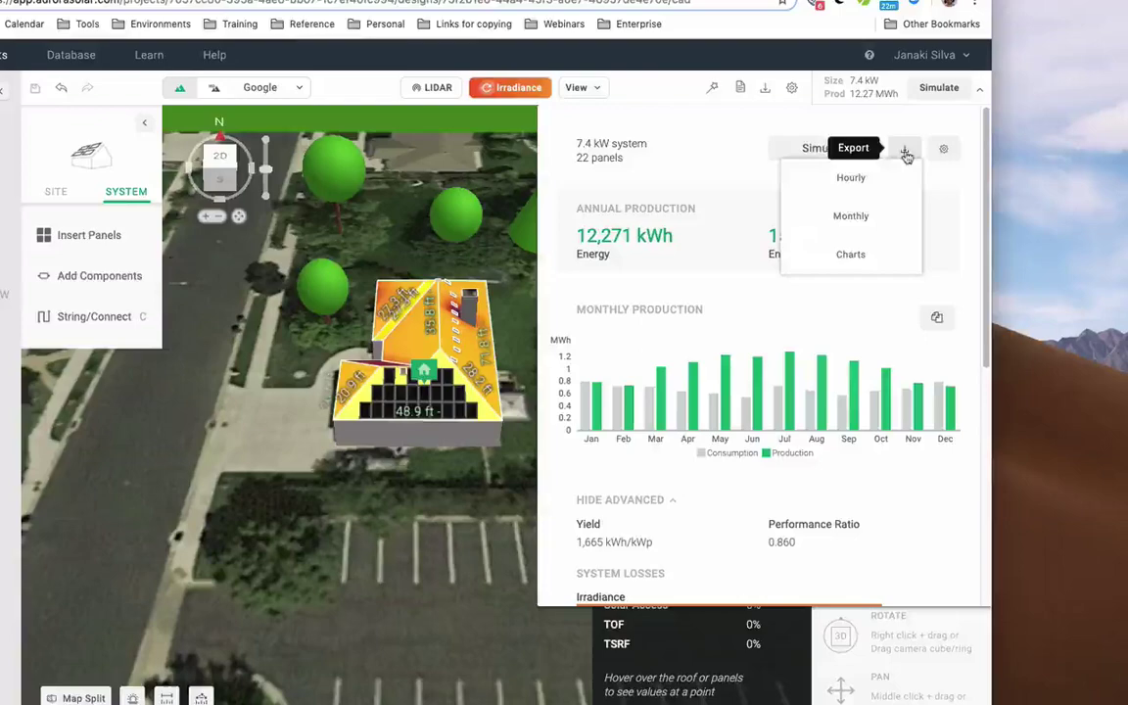
click(906, 153)
click(980, 93)
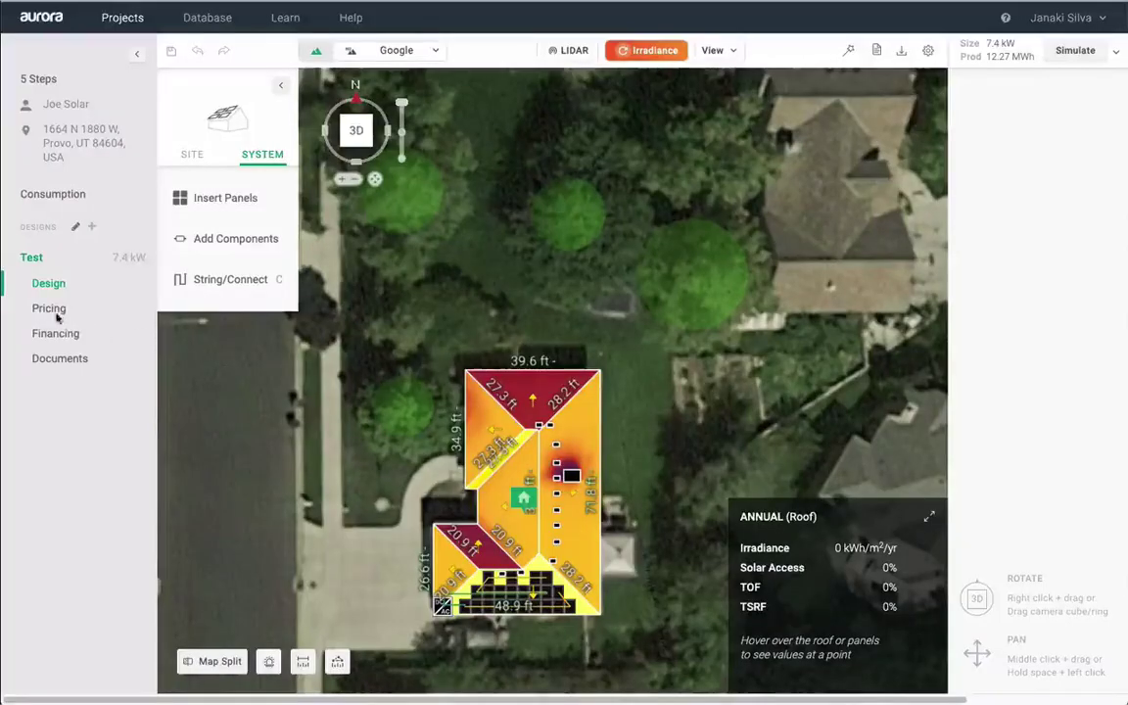
- Price the design by Cost/Watt at 3.50 $/W, giving a $25,795.00 system cost
click(51, 310)
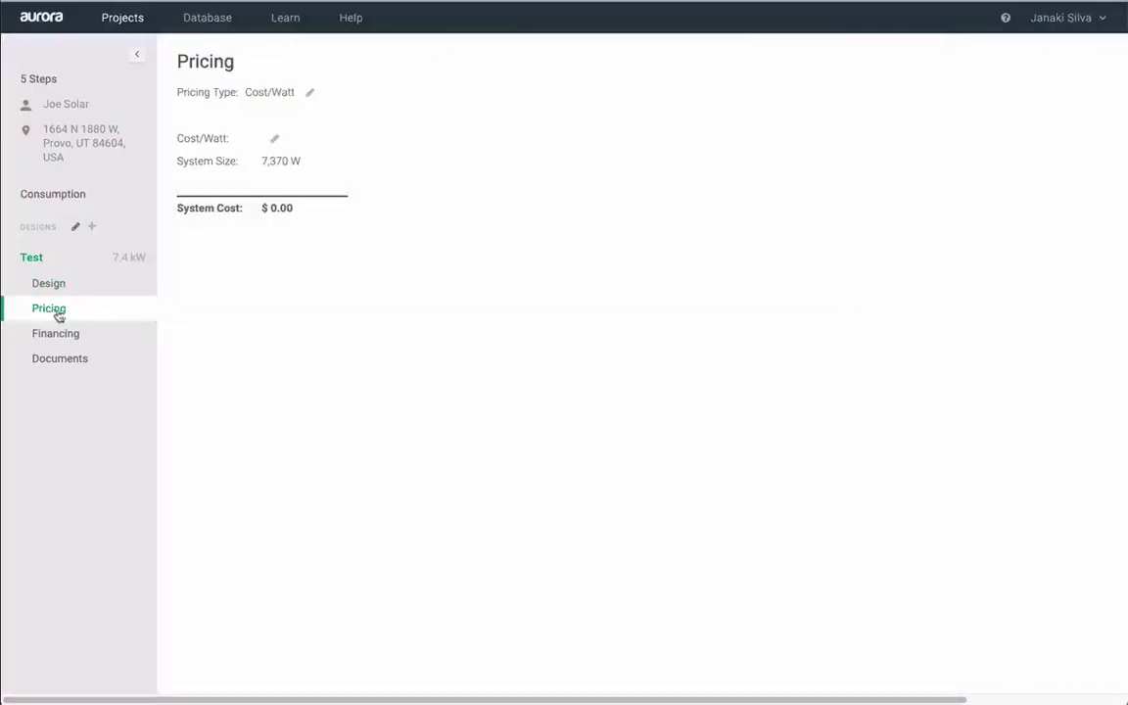
click(309, 92)
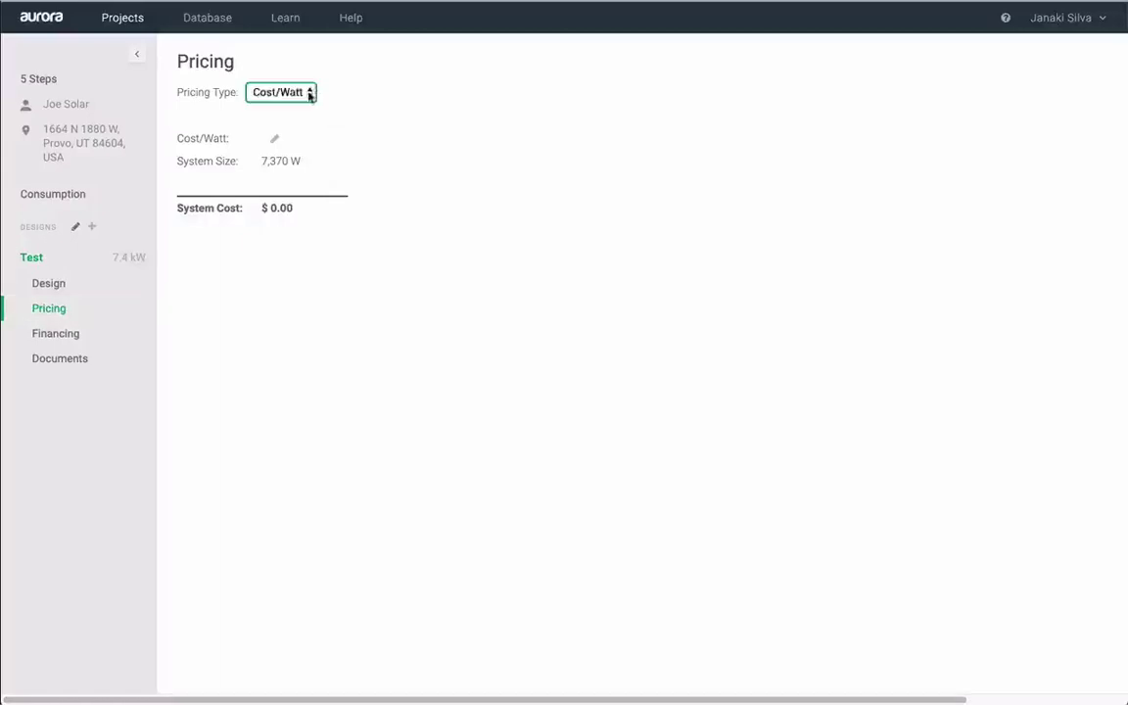
click(305, 95)
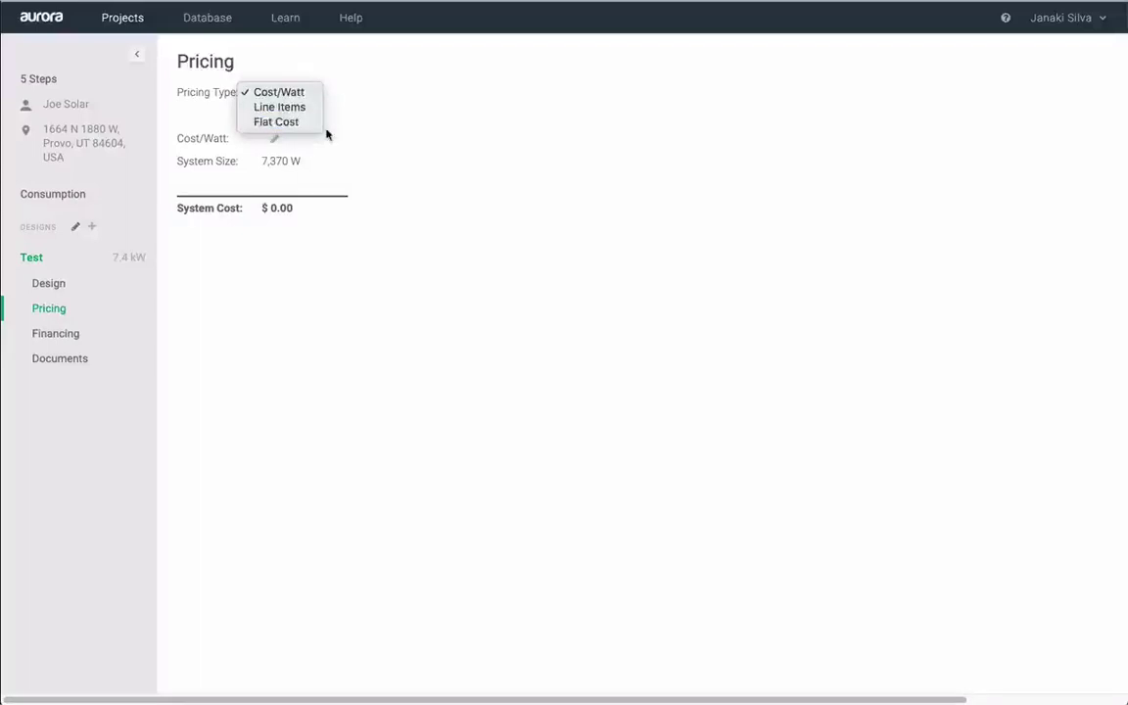
click(269, 140)
click(273, 140)
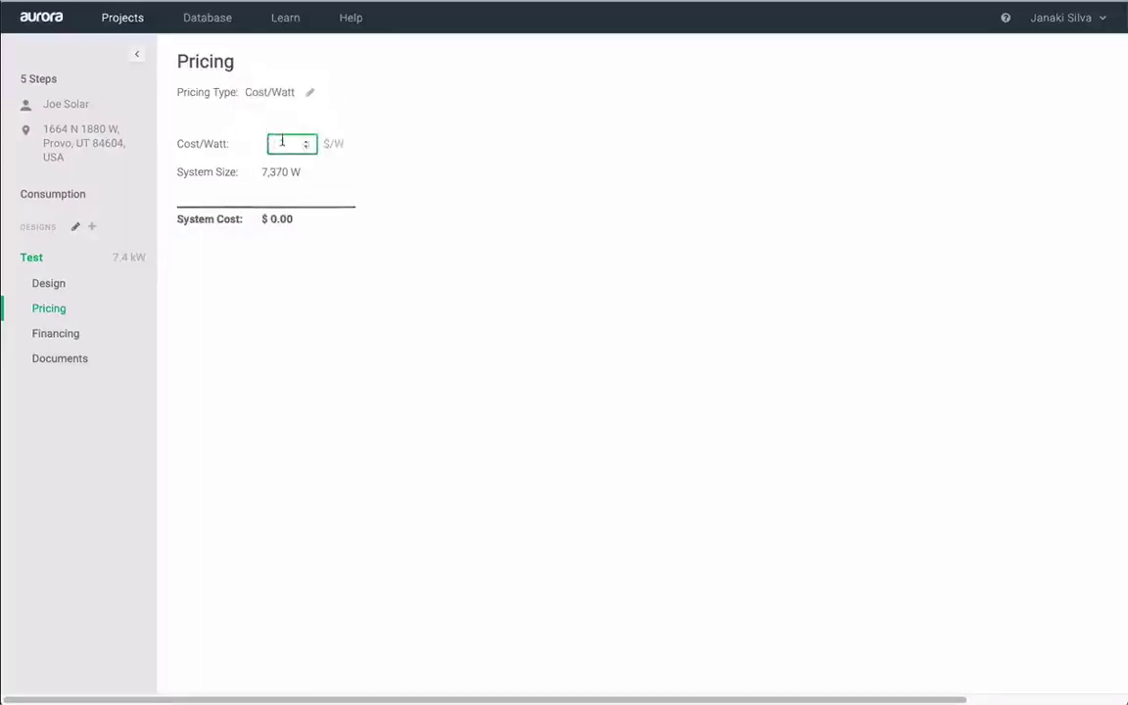
text(3.5)
click(459, 203)
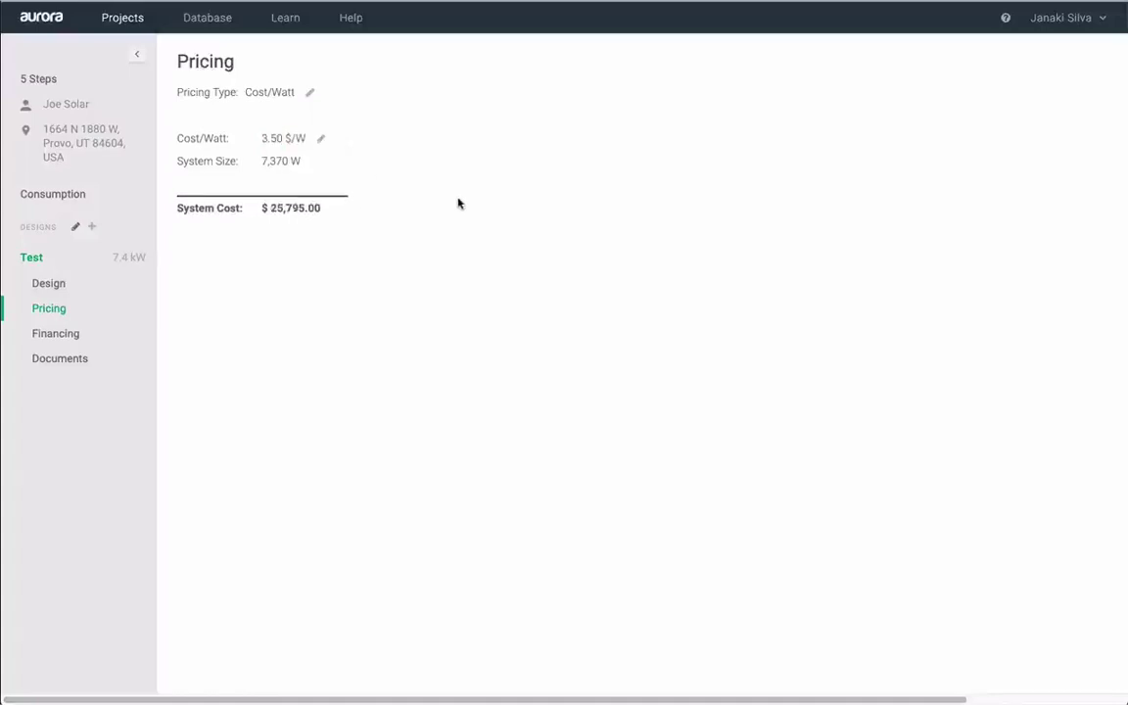
click(54, 335)
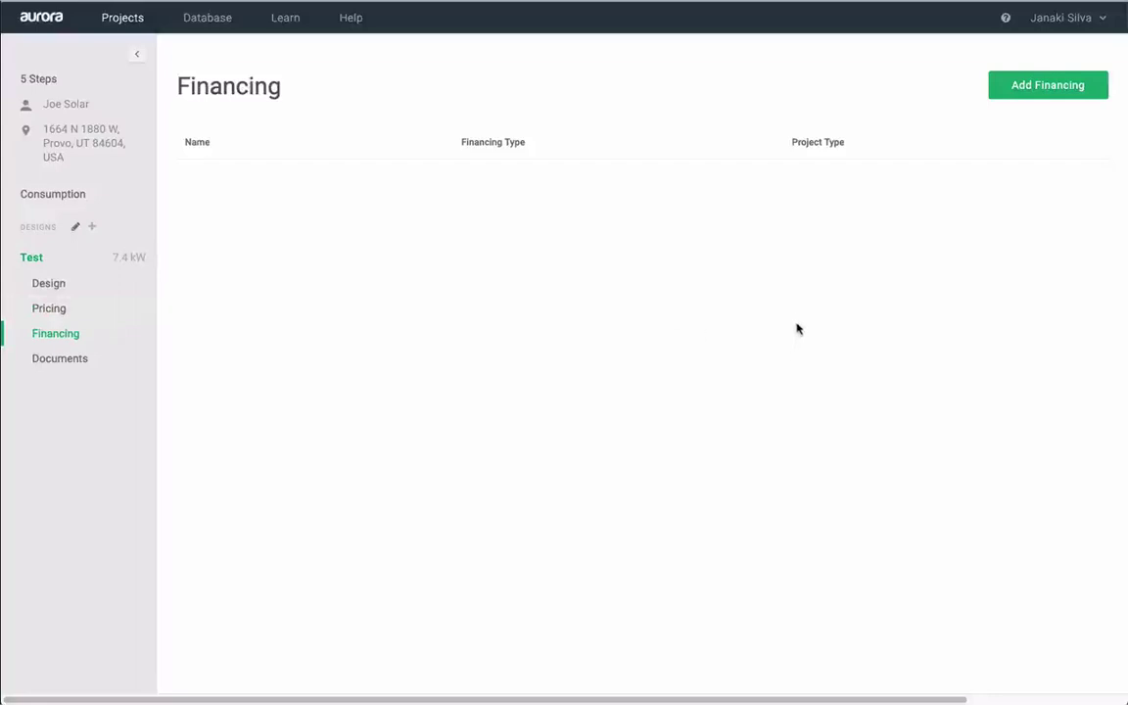
- Create a Residential Cash financing named 'Cash' and run its analysis (13.52-year payback, $14,909 NPV)
click(1032, 90)
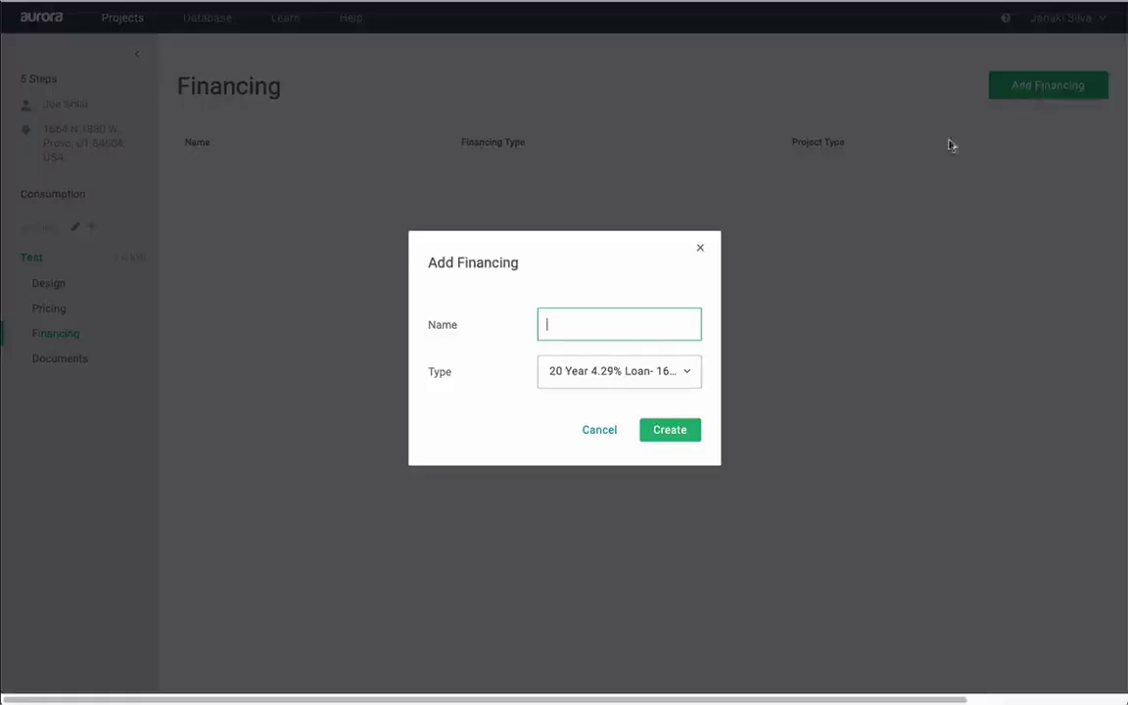
text(Cash)
click(622, 374)
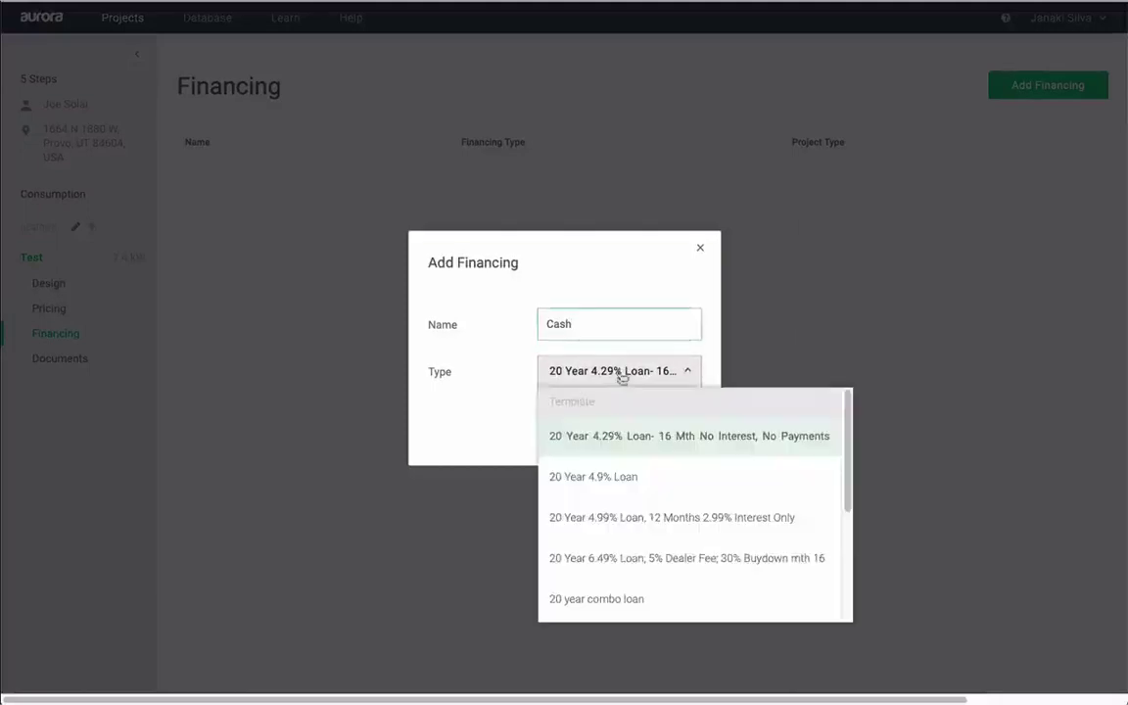
scroll(631, 521, down, 3)
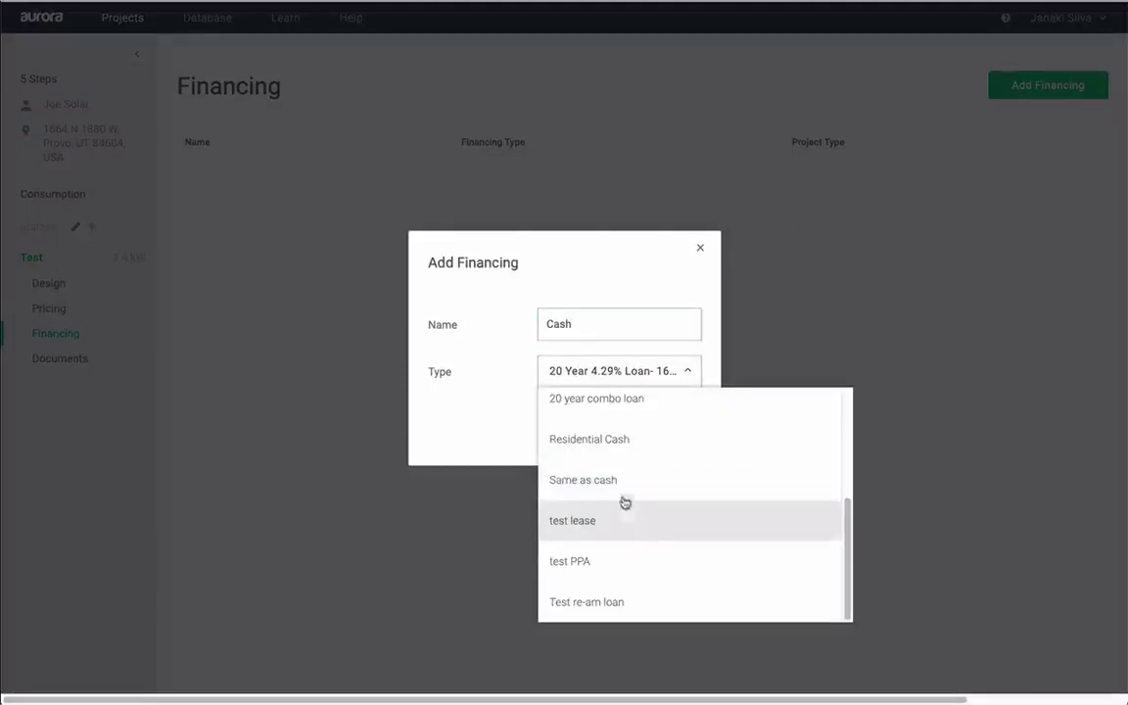
click(557, 443)
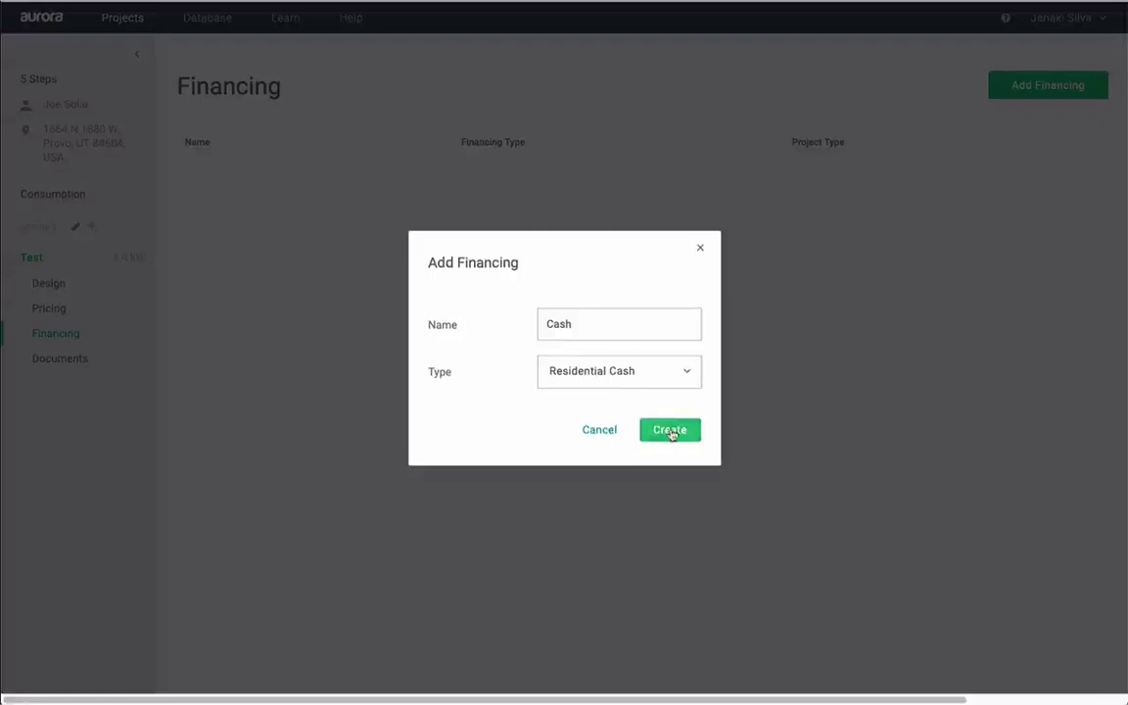
click(670, 431)
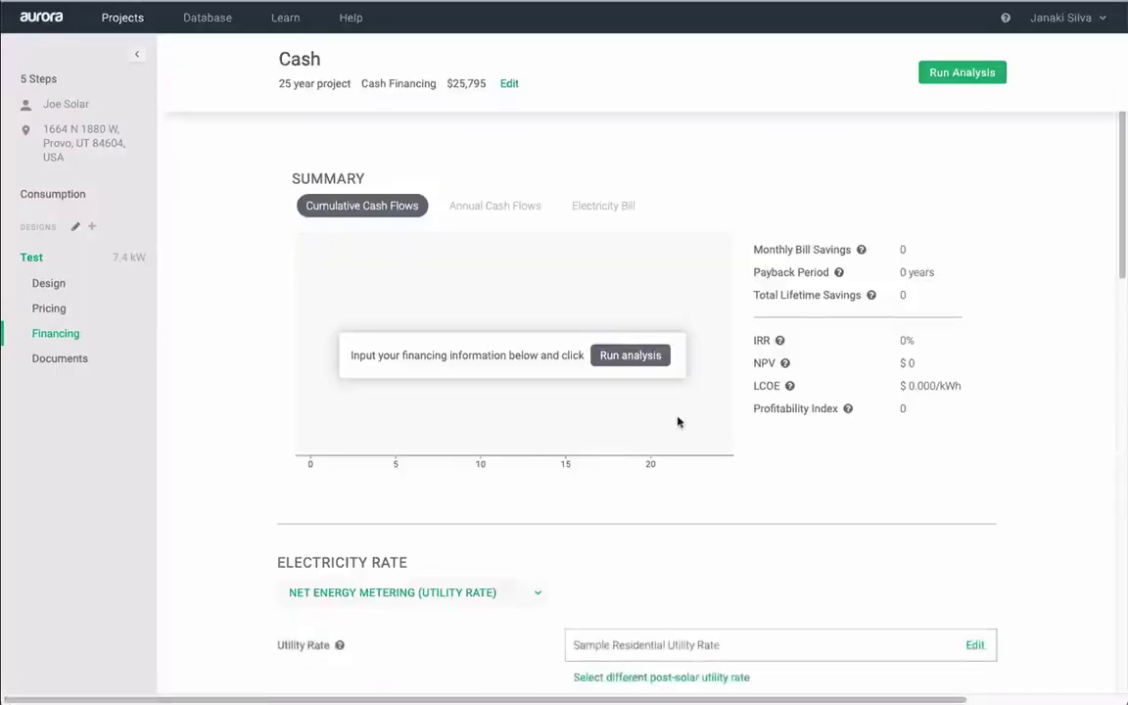
click(930, 78)
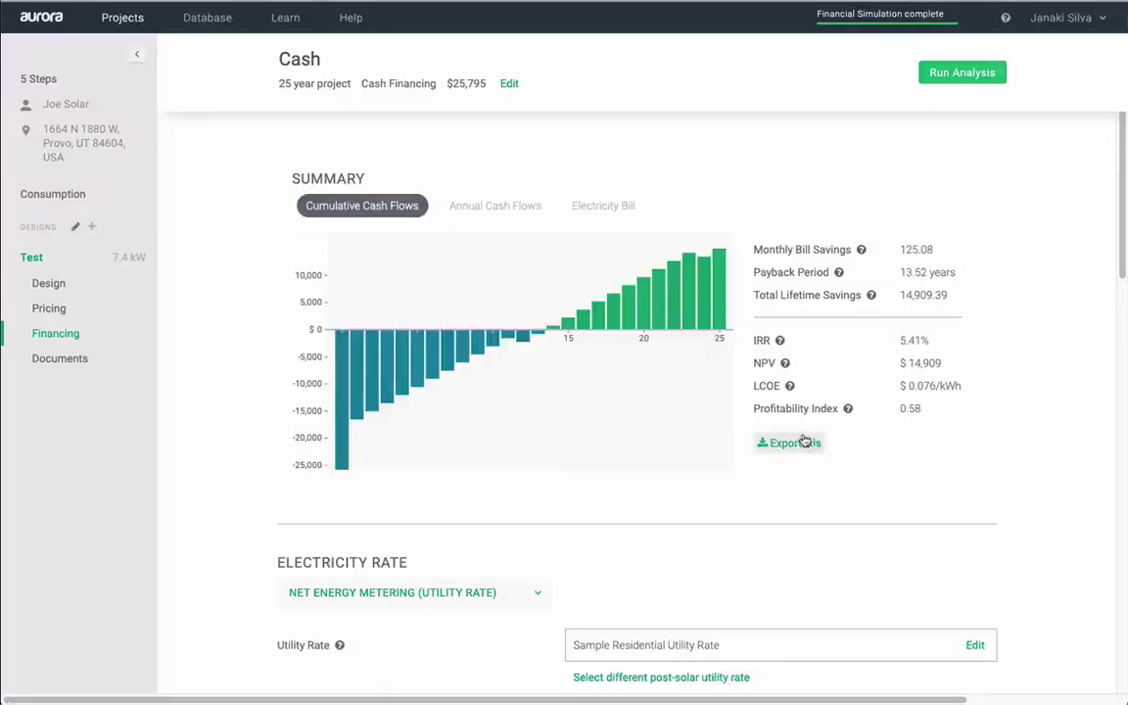
click(59, 334)
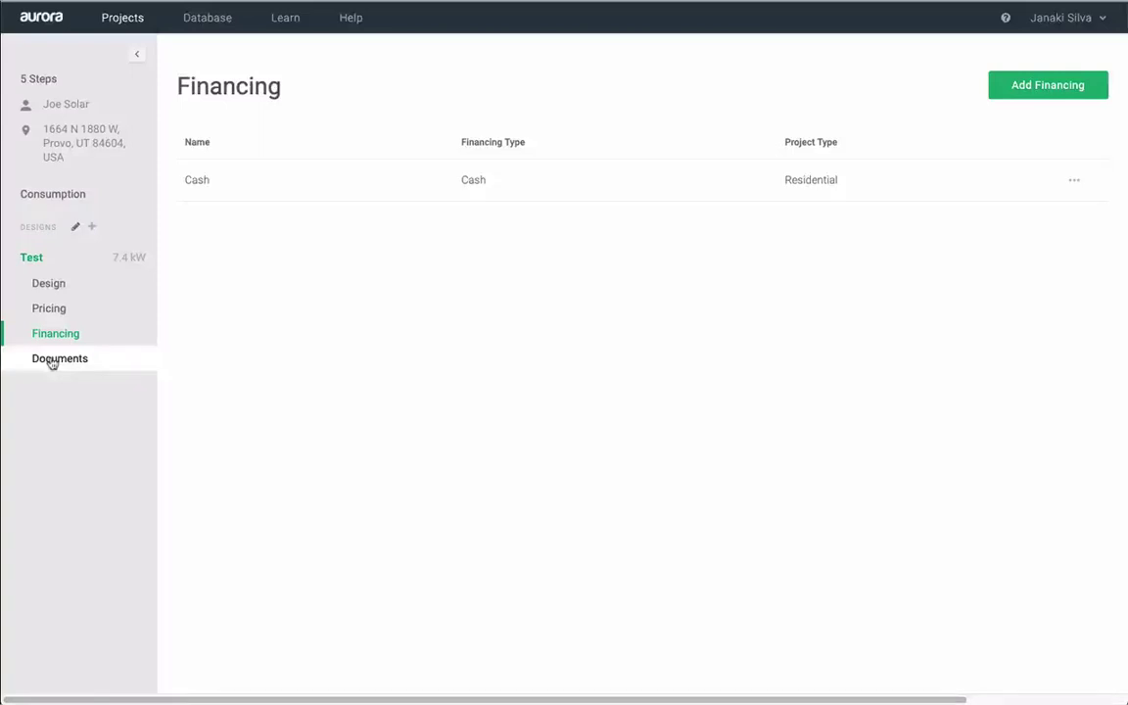
- Create a new proposal named 'Test' using the Cash financing from the Documents page
click(51, 360)
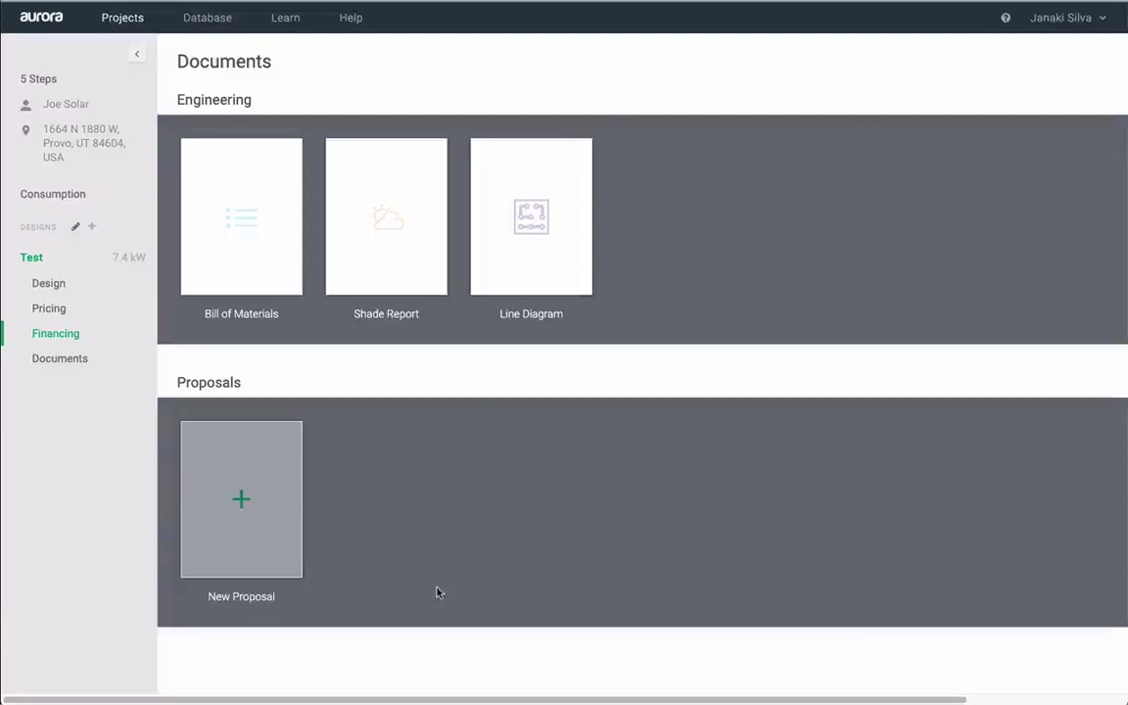
click(250, 516)
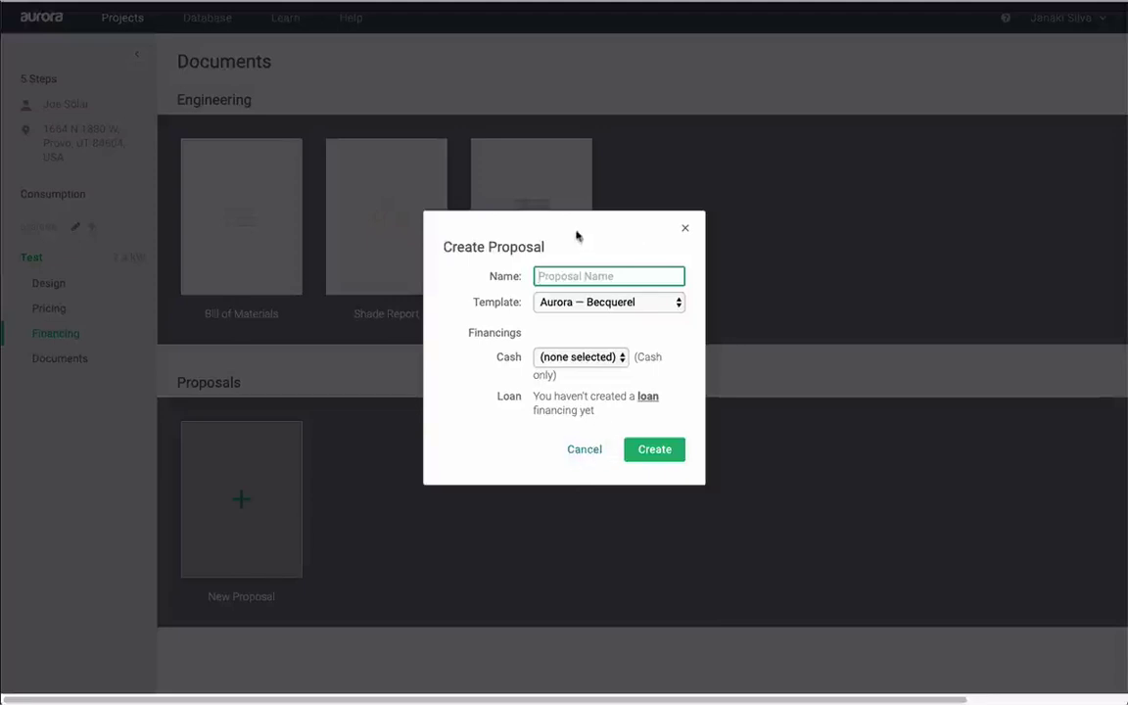
text(Test)
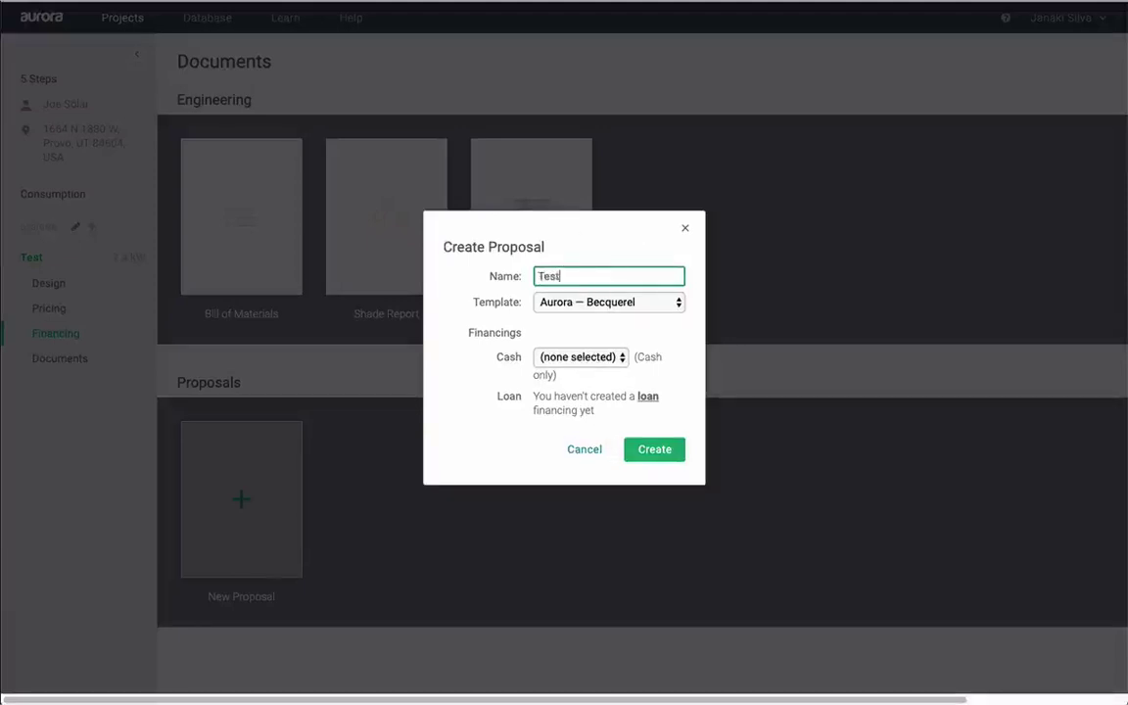
click(557, 358)
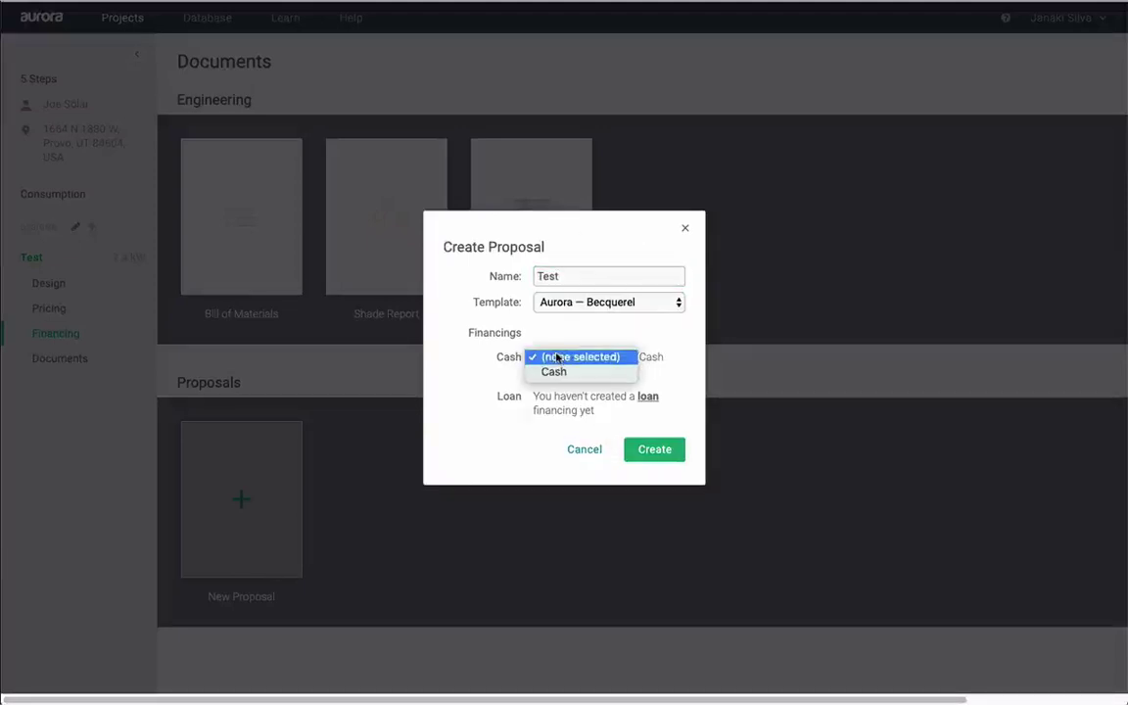
click(553, 372)
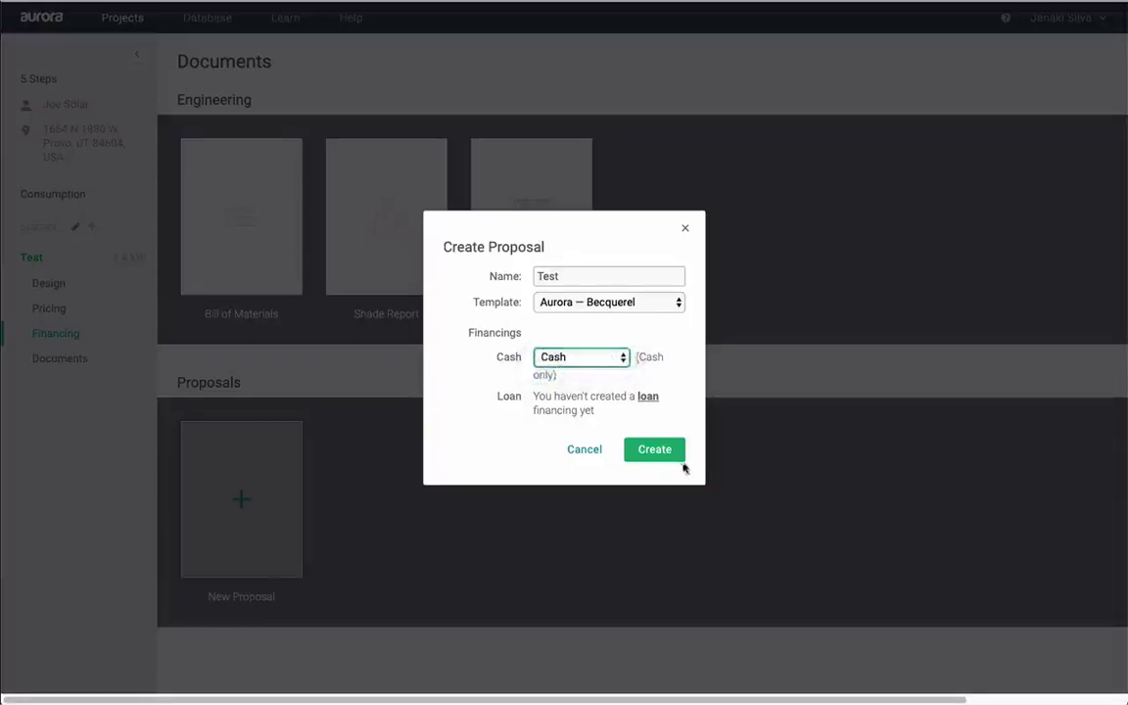
click(652, 448)
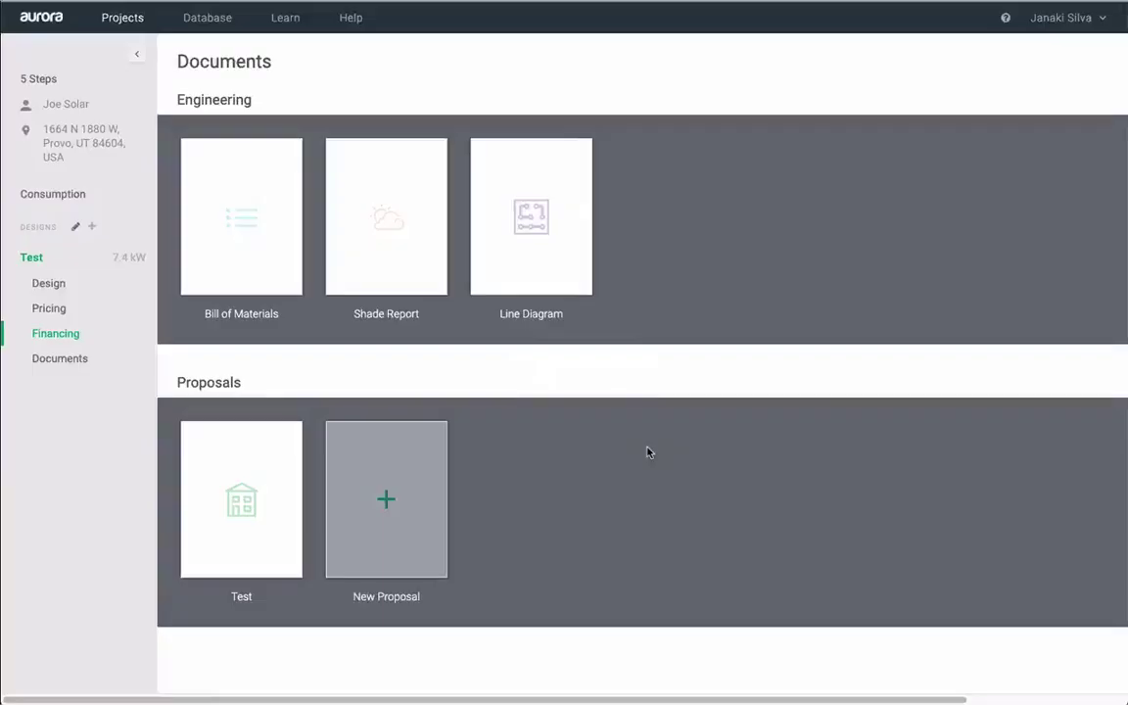